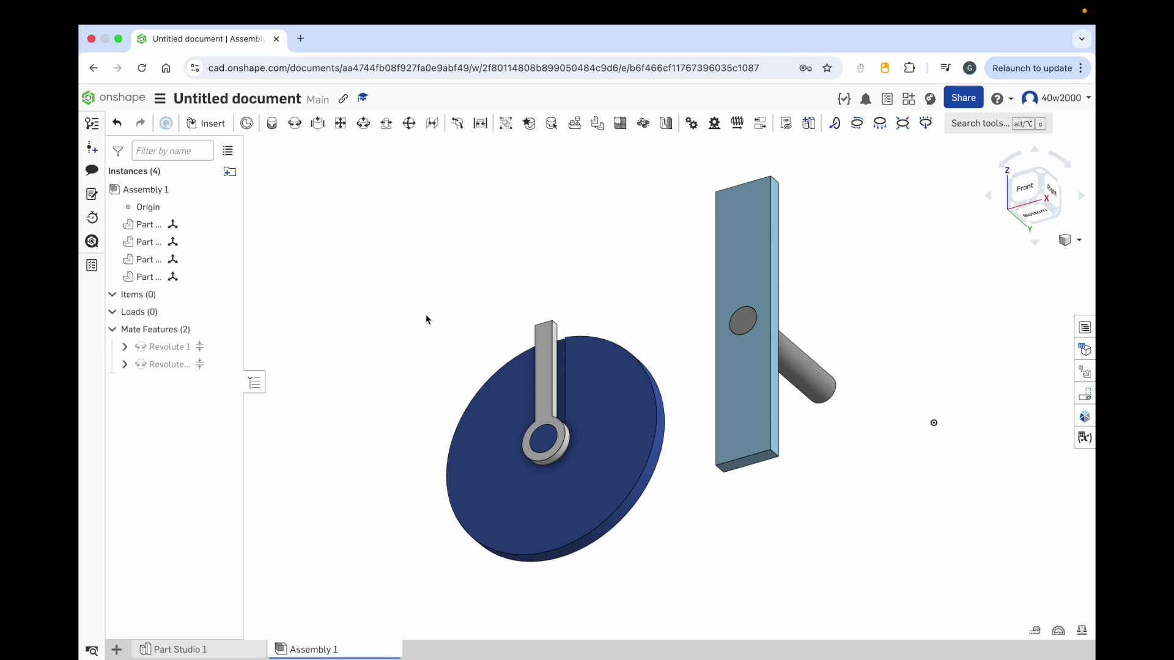
Step: Animate the existing Revolute 1 and Revolute 2 mates in Assembly 1 to review how their parts rotate
double_click(162, 347)
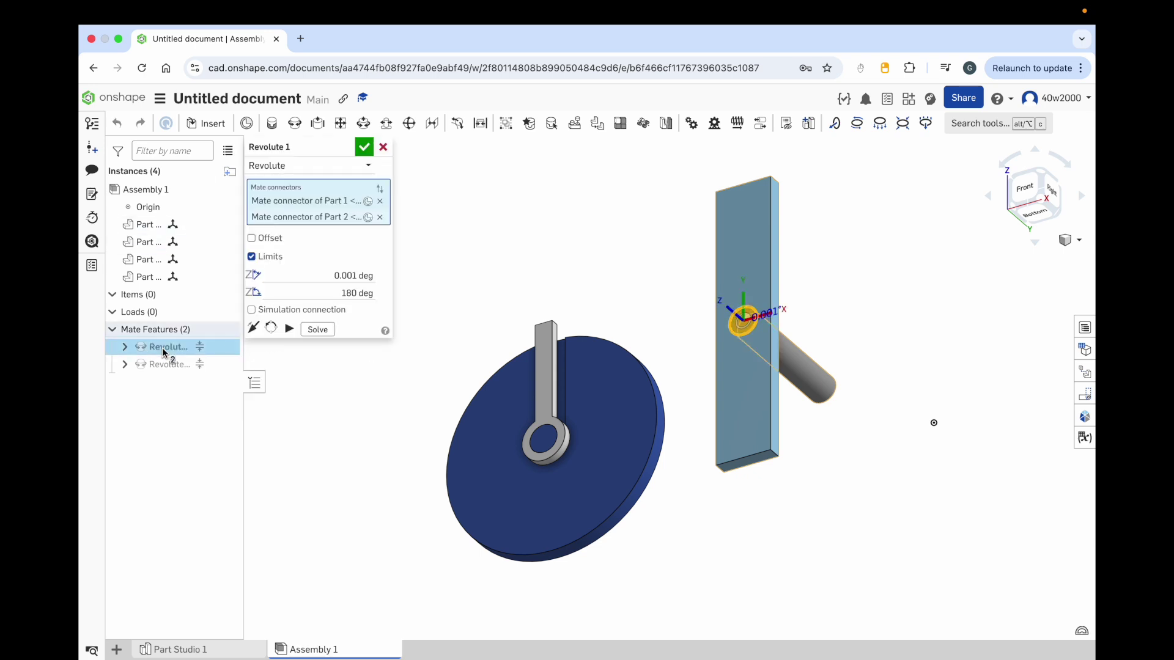
left_click(290, 330)
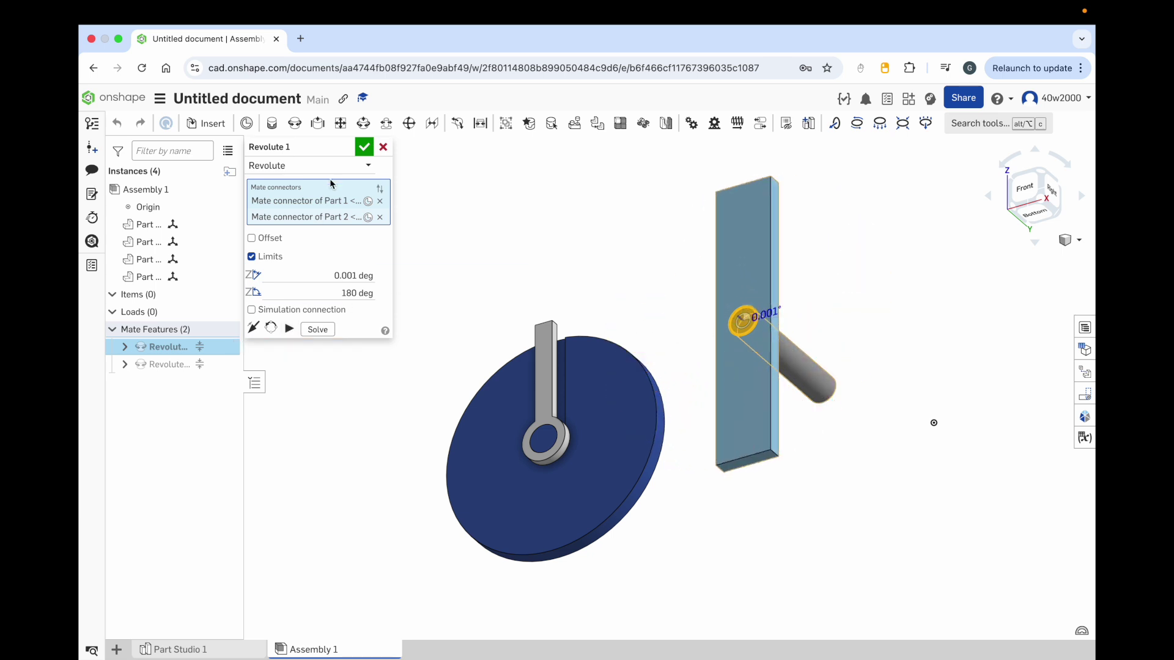
left_click(363, 149)
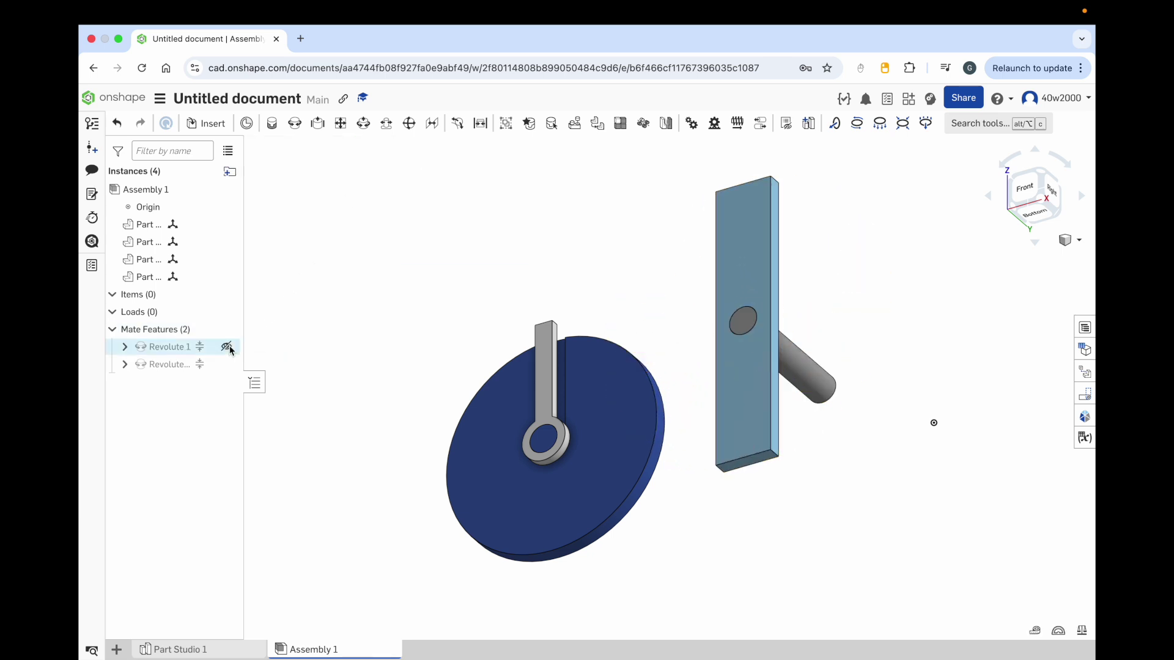
double_click(164, 370)
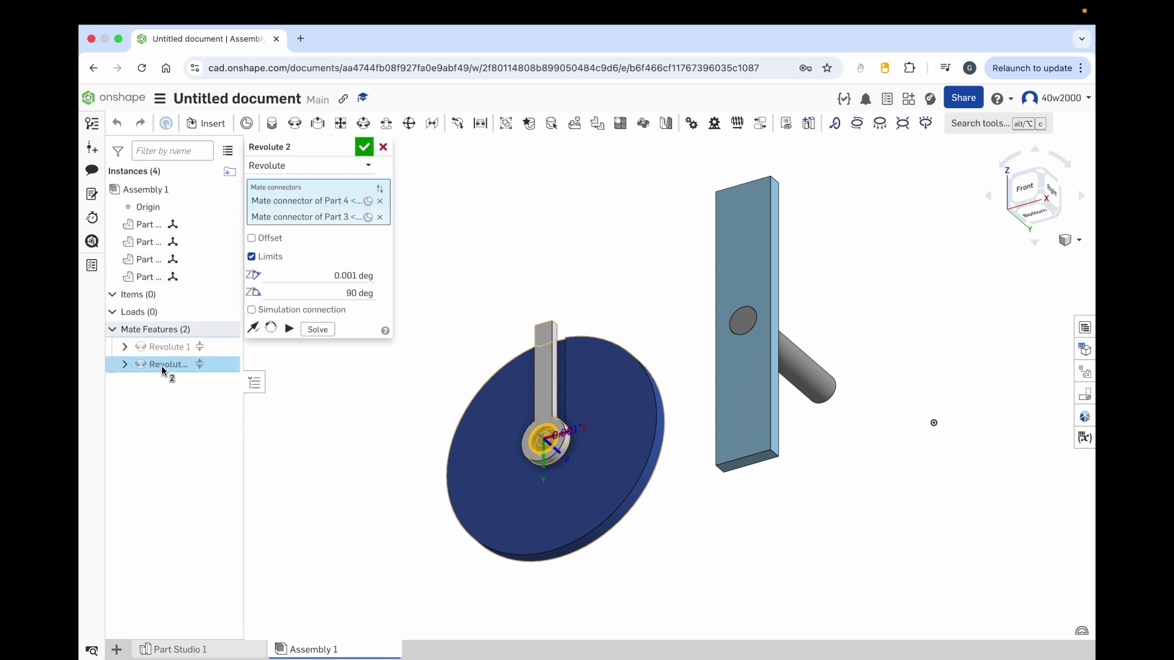
left_click(290, 330)
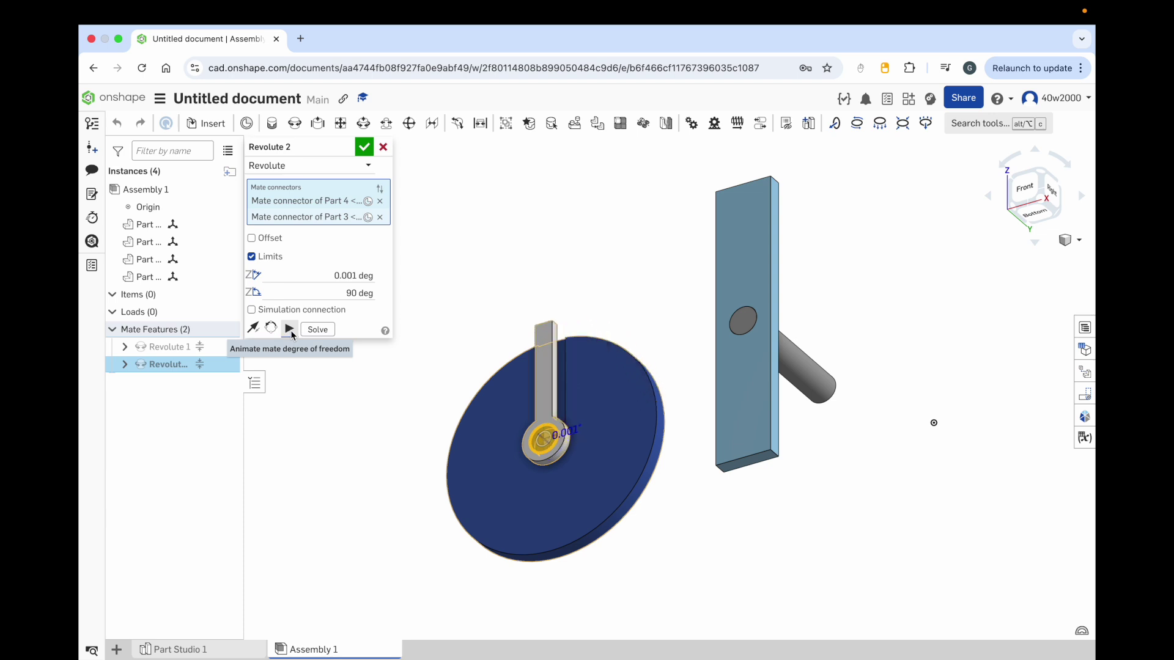
left_click(363, 150)
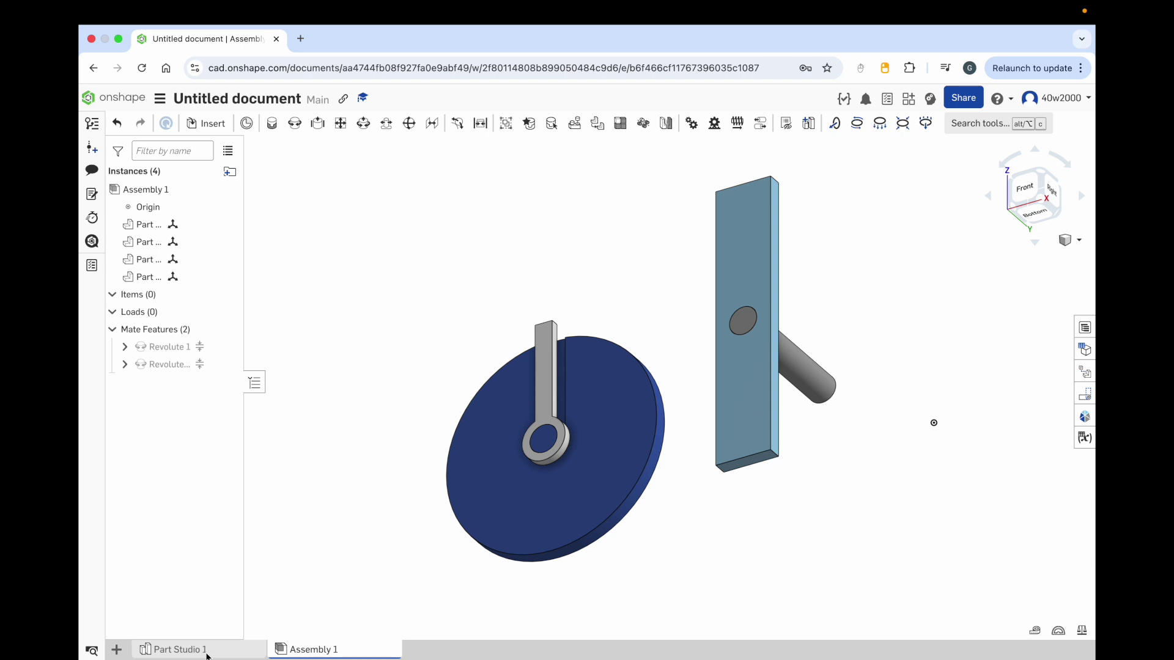
Step: Show all four hidden parts in Part Studio 1 and view them at an angle from below
left_click(206, 655)
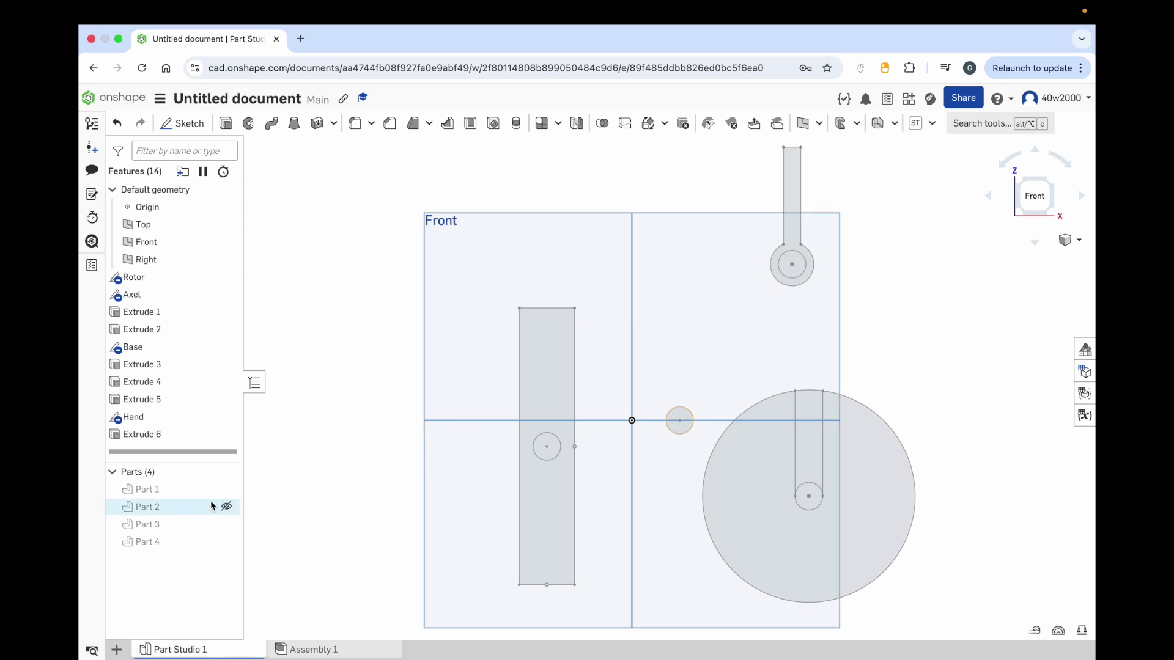
left_click(226, 473)
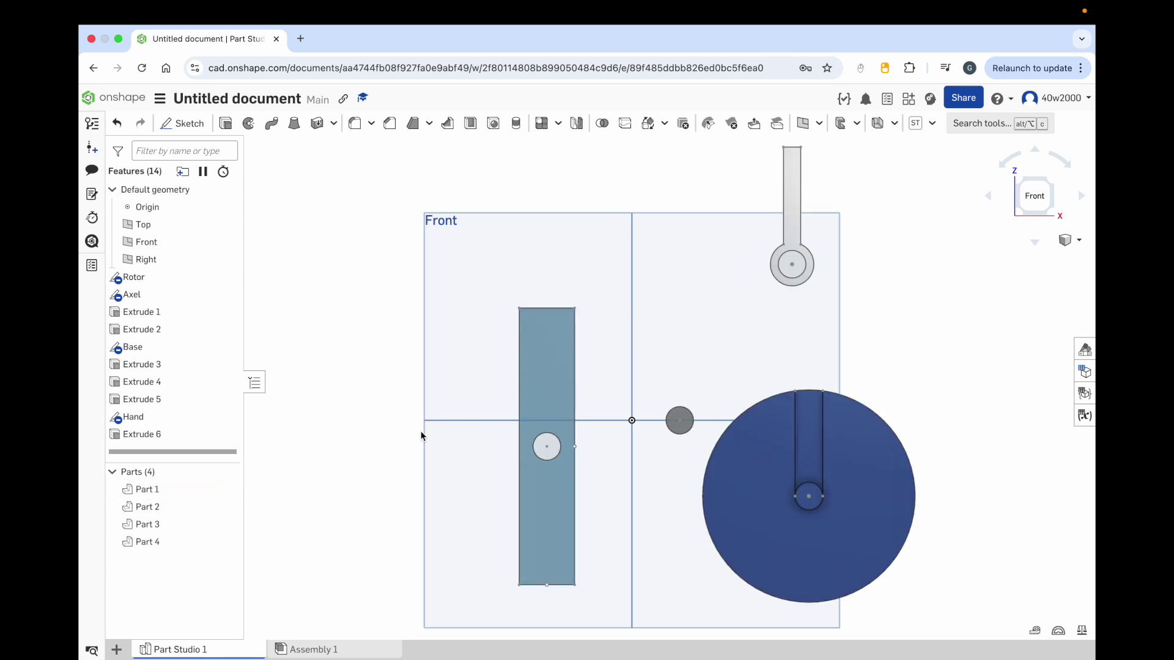
left_click(1050, 211)
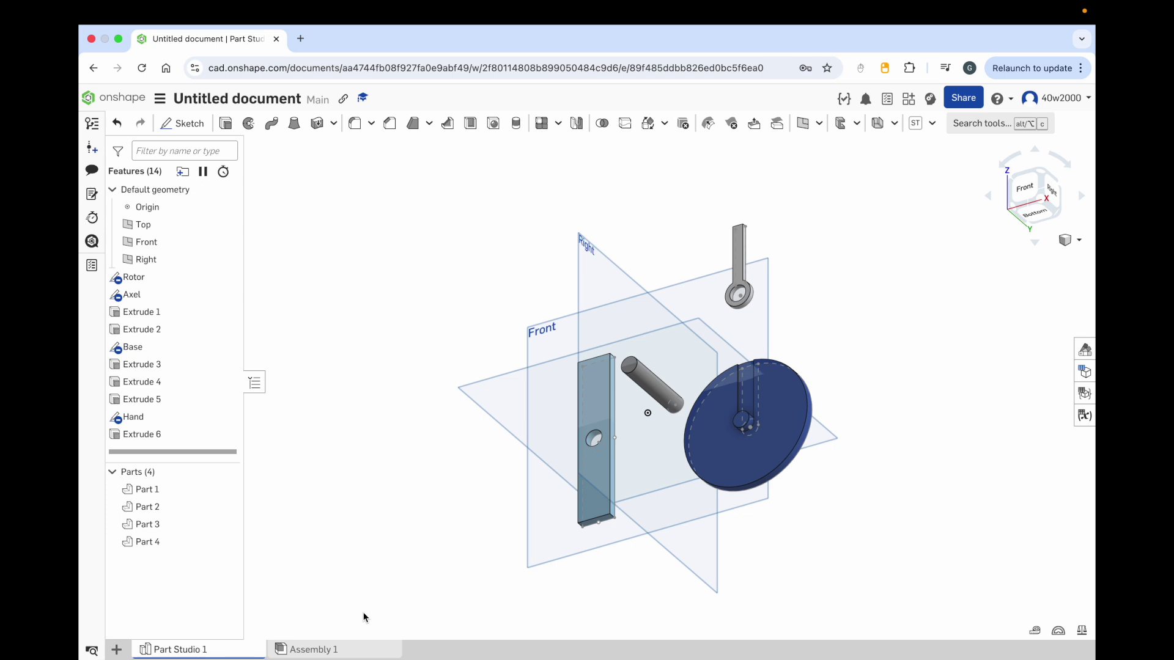
Step: Create a new assembly and insert Part 1, the rectangular plate with the hole
left_click(116, 651)
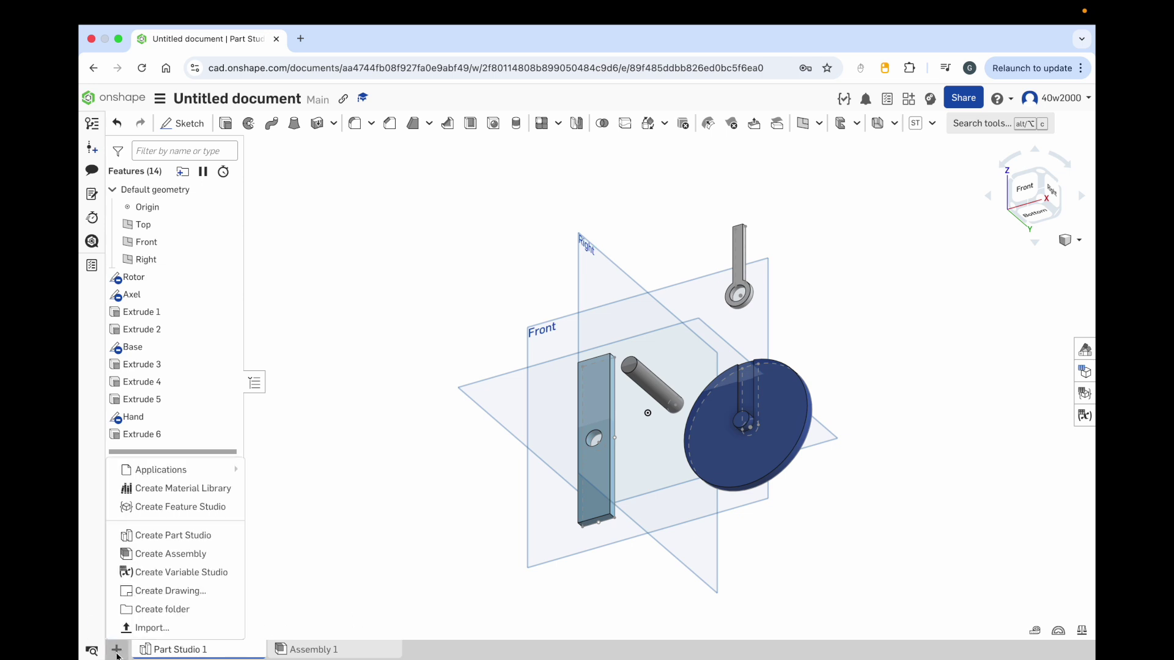
left_click(195, 555)
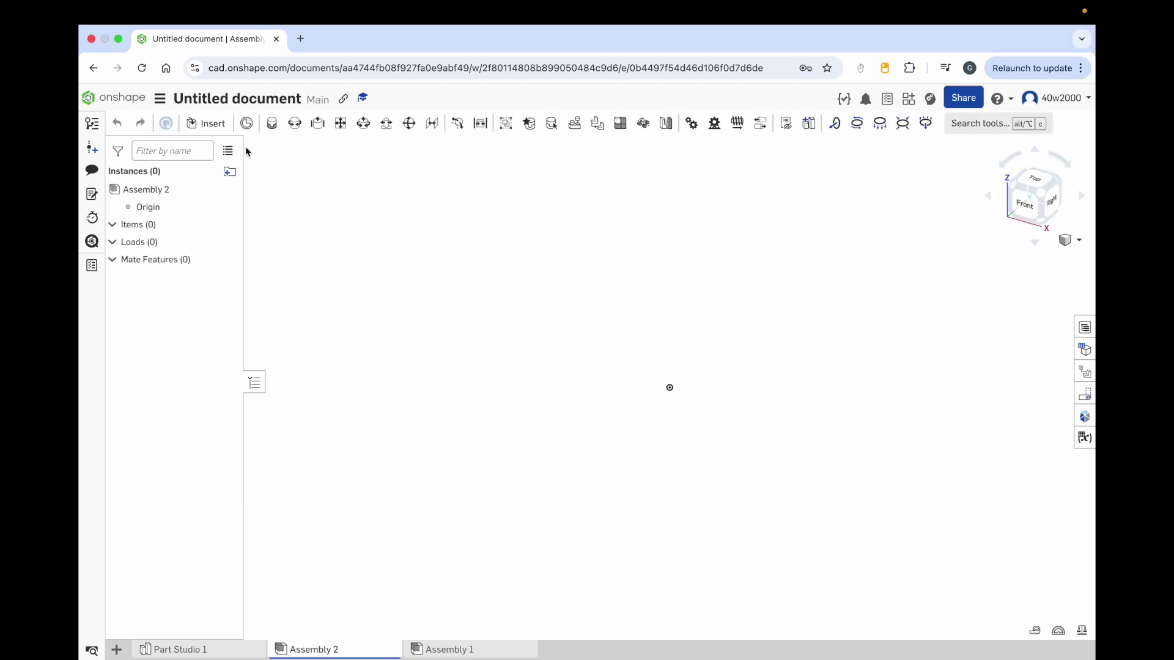
left_click(214, 126)
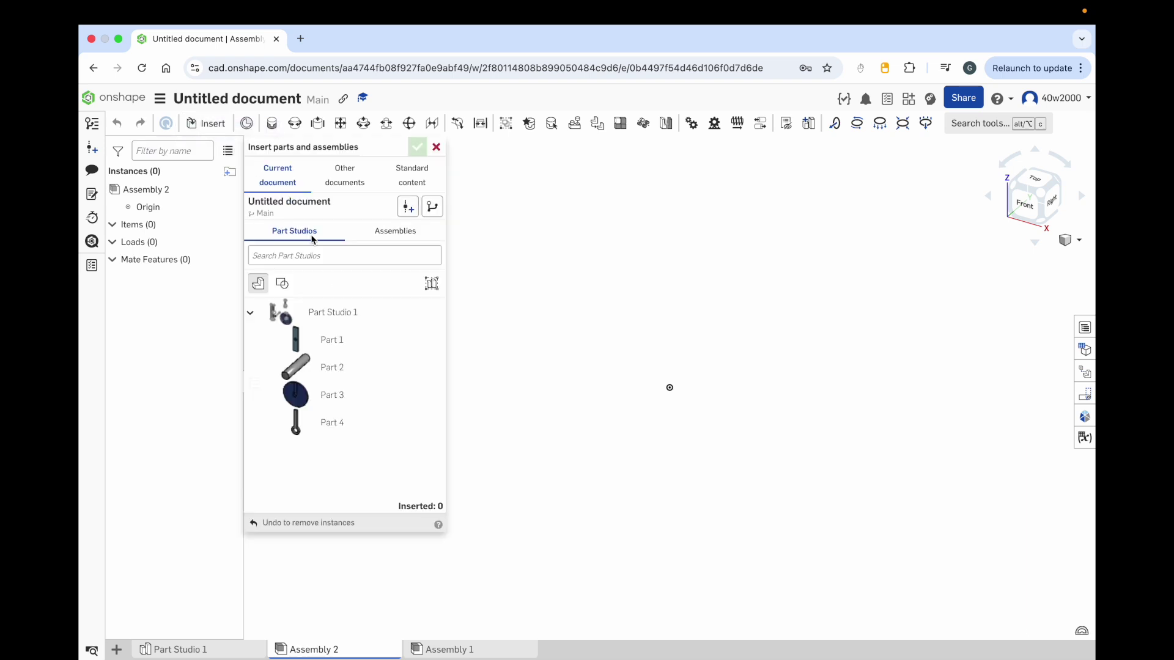
left_click(334, 341)
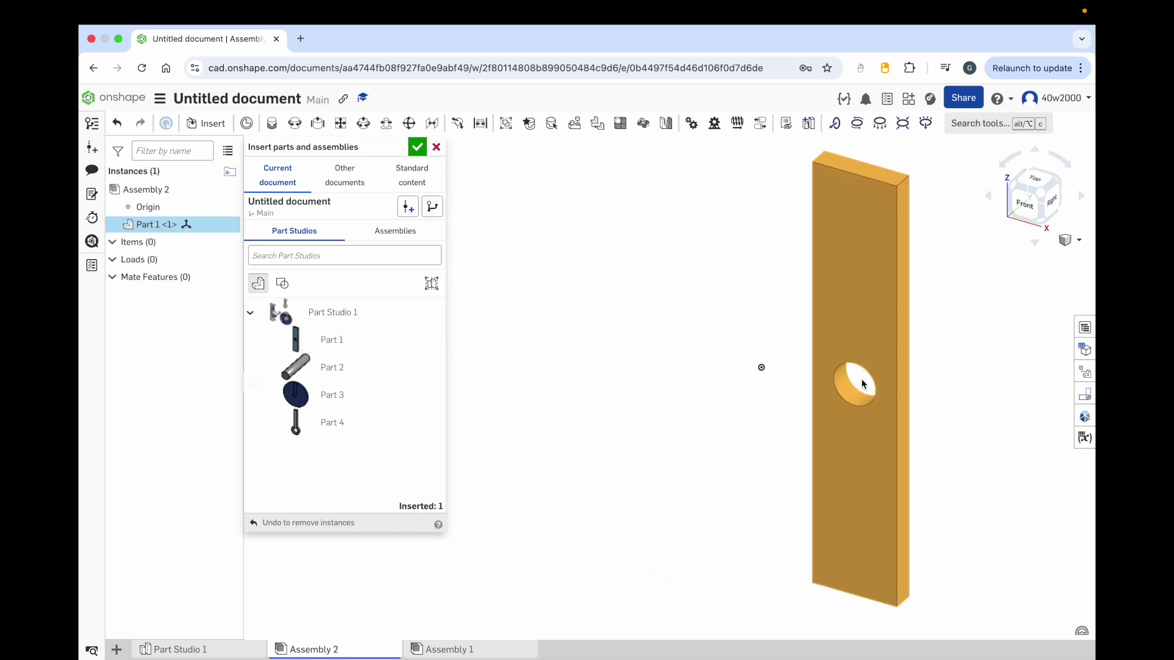
left_click(859, 384)
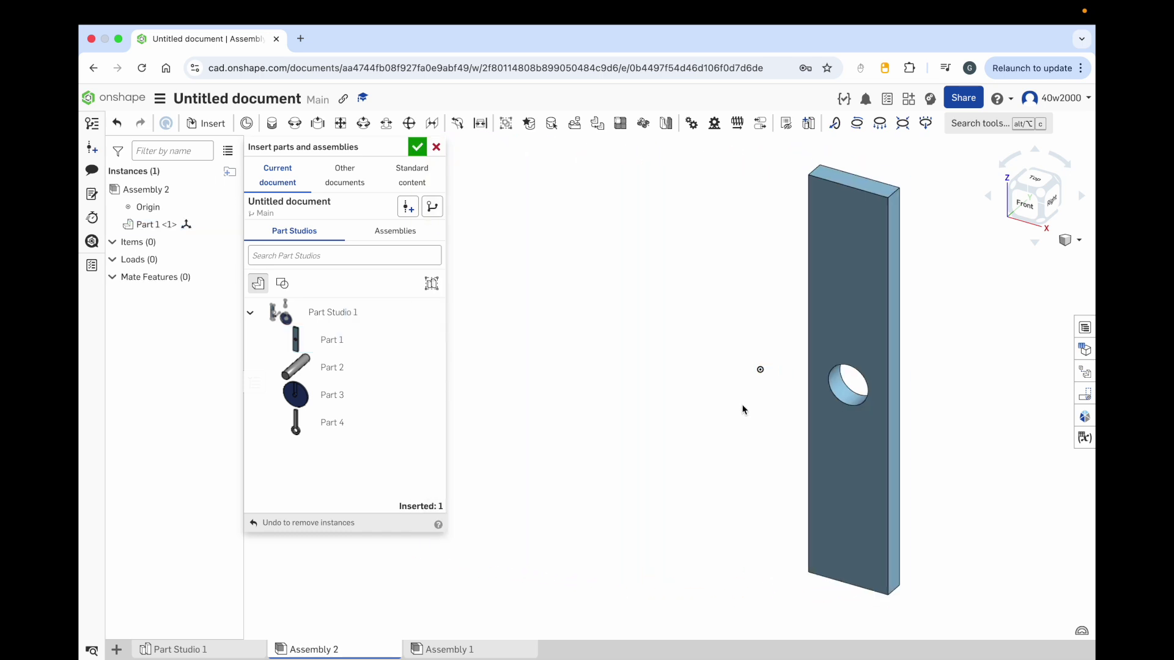
scroll(742, 405, "down", 2)
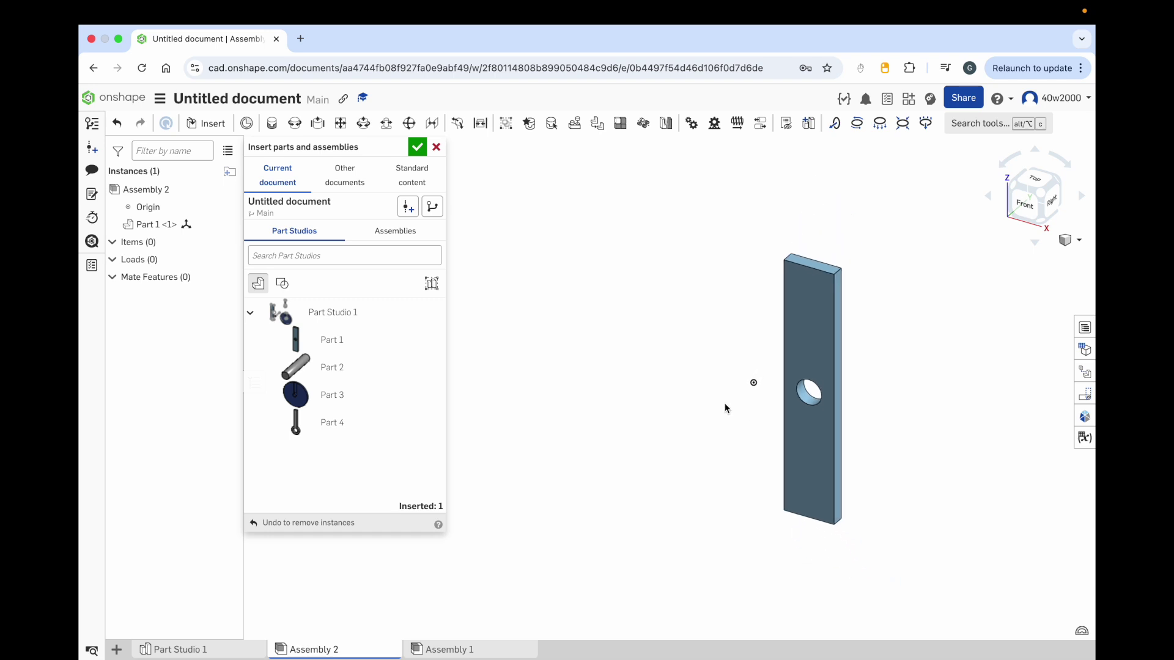
Step: Insert the Part 2 cylinder to the left of the plate and the Part 3 disc to its right
left_click(332, 367)
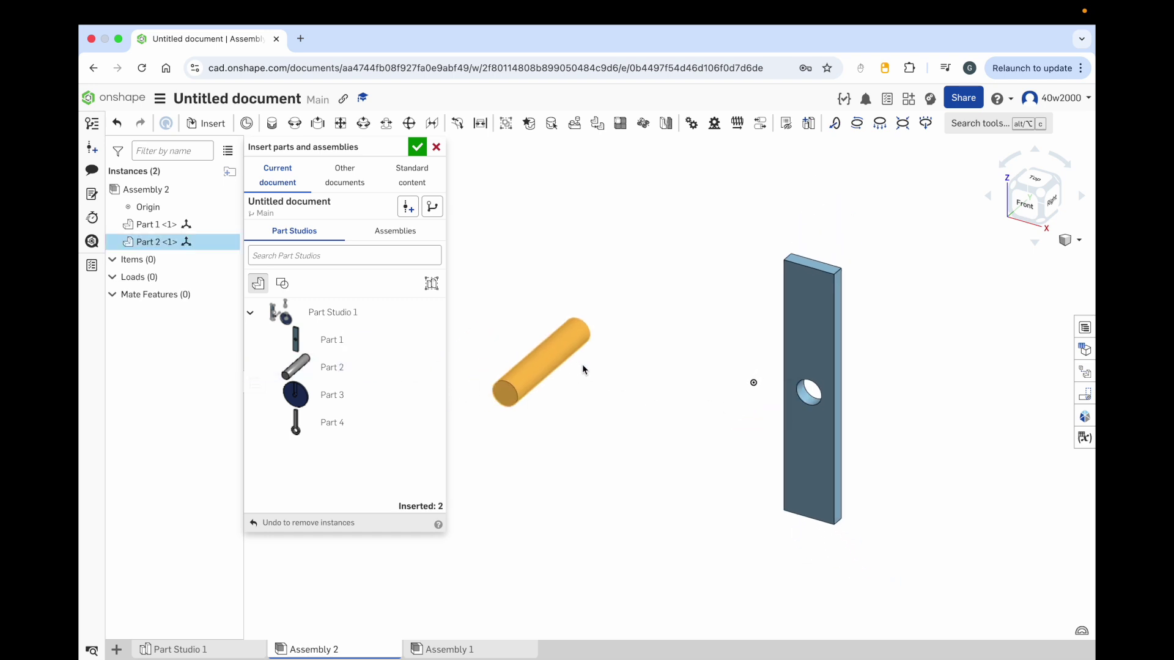
left_click(663, 379)
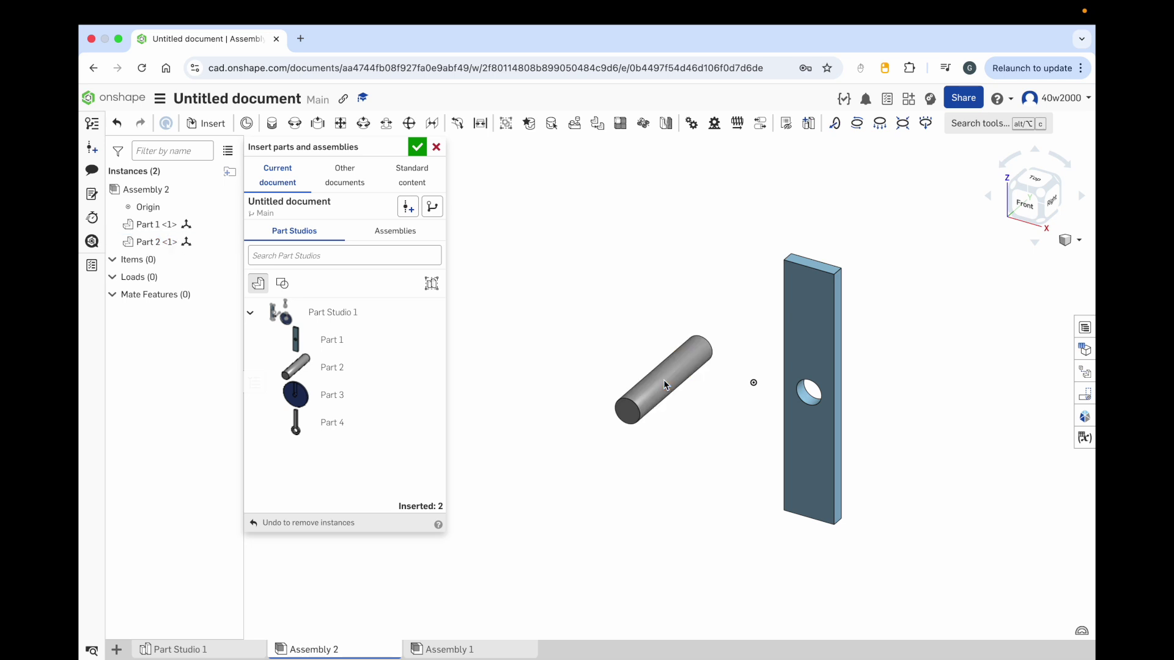
left_click(360, 396)
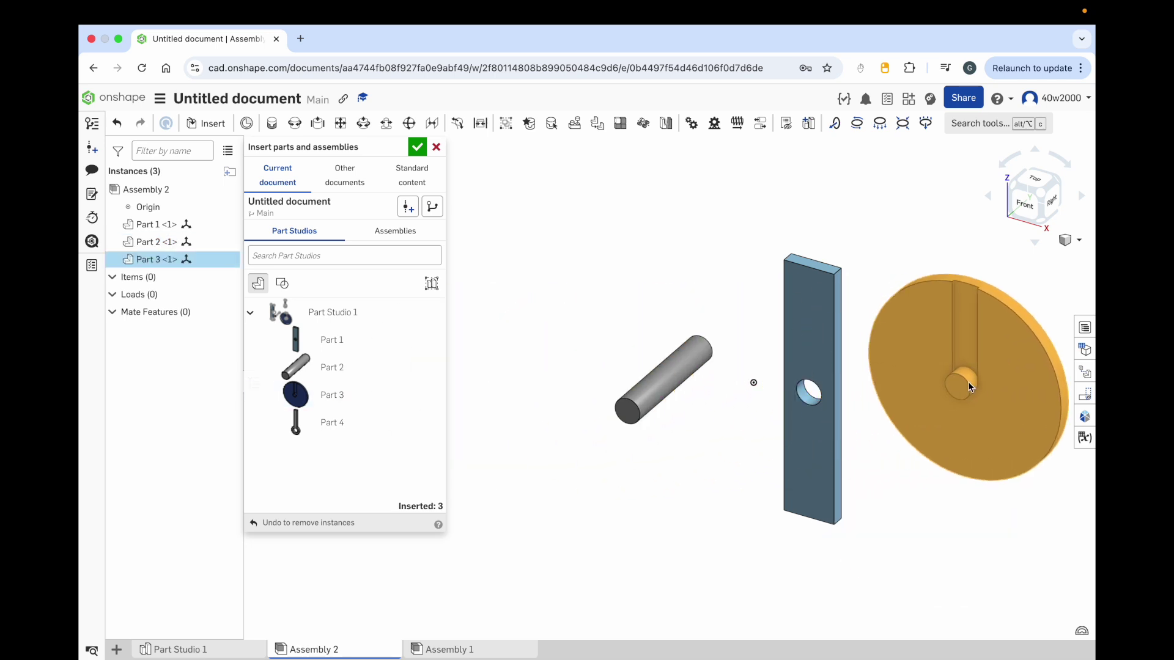
left_click(969, 388)
scroll(962, 394, "up", 3)
scroll(963, 397, "down", 3)
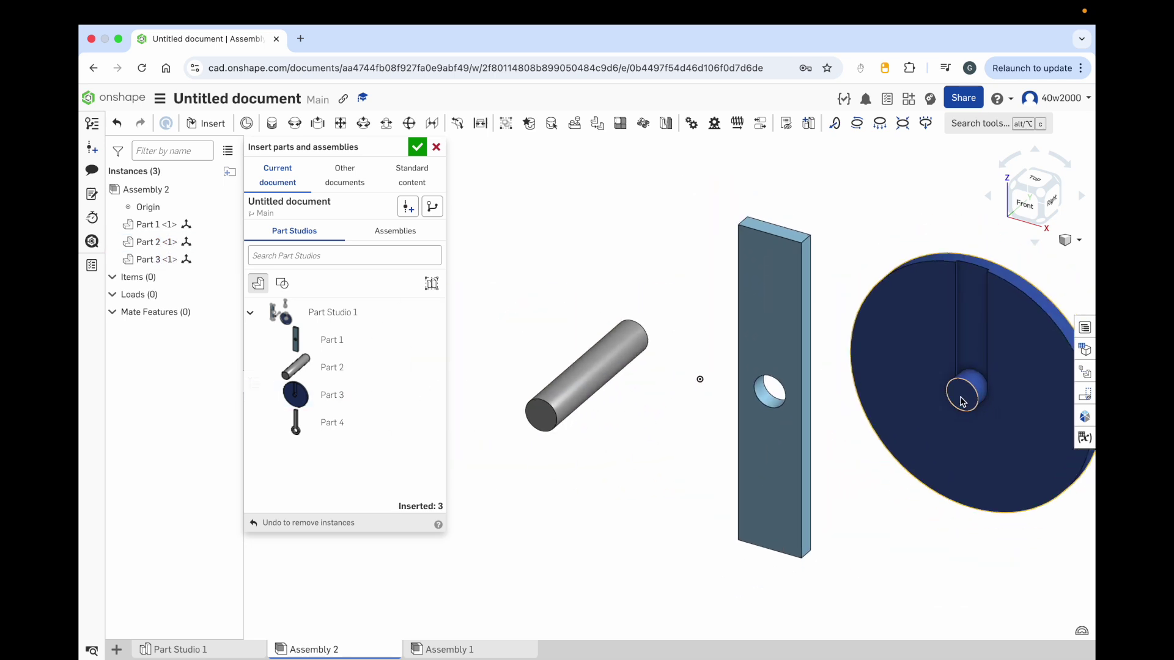
key("f")
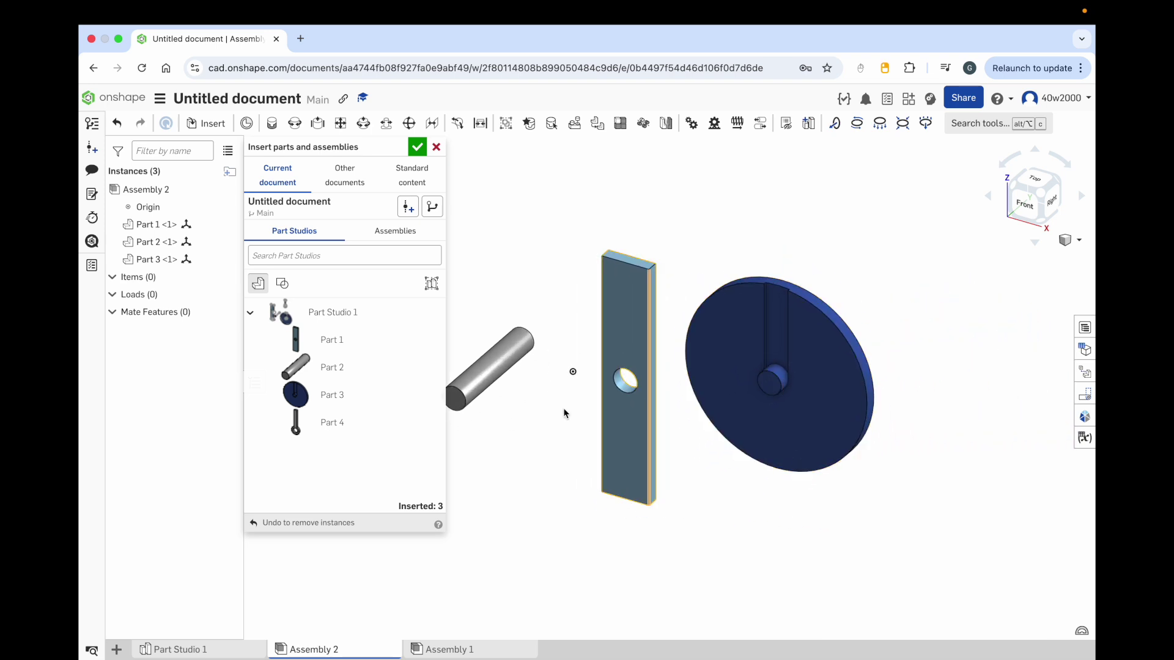
Step: Insert Part 4, the ring-ended hand, to the right of the disc and finish inserting parts
left_click(341, 425)
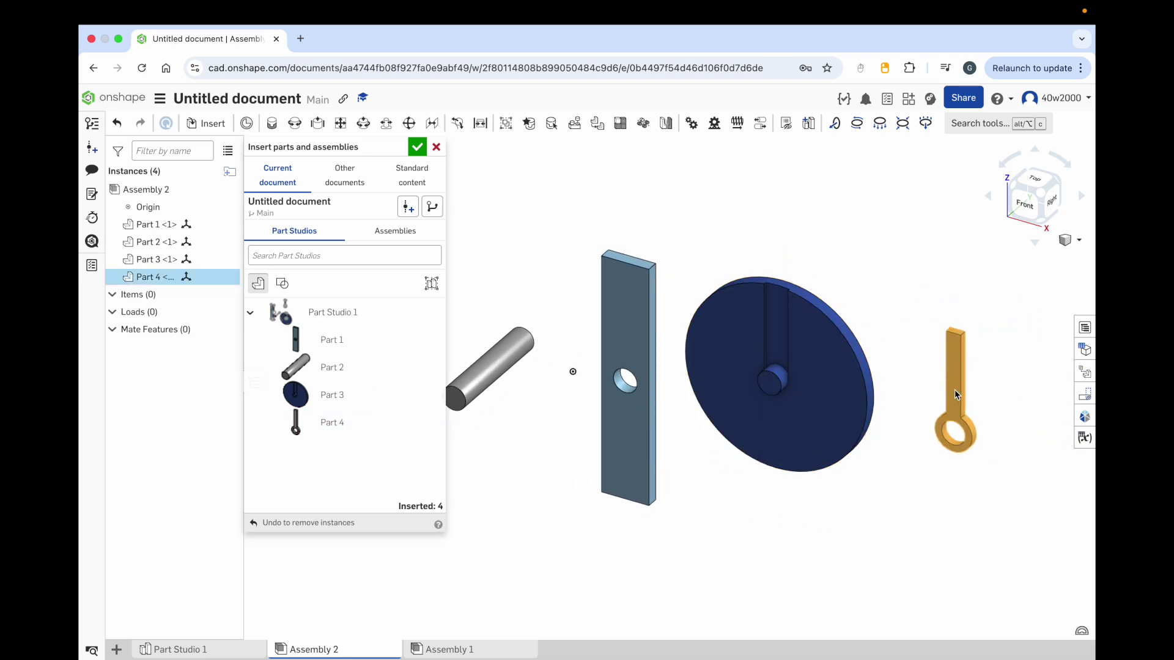
left_click(954, 391)
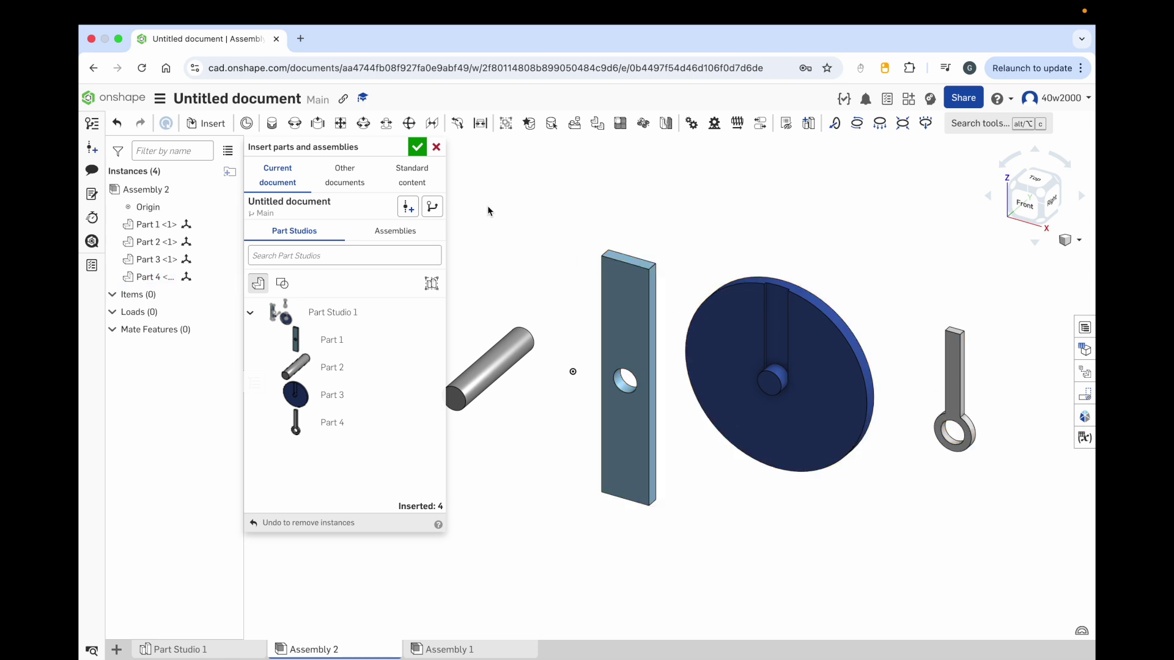
left_click(417, 148)
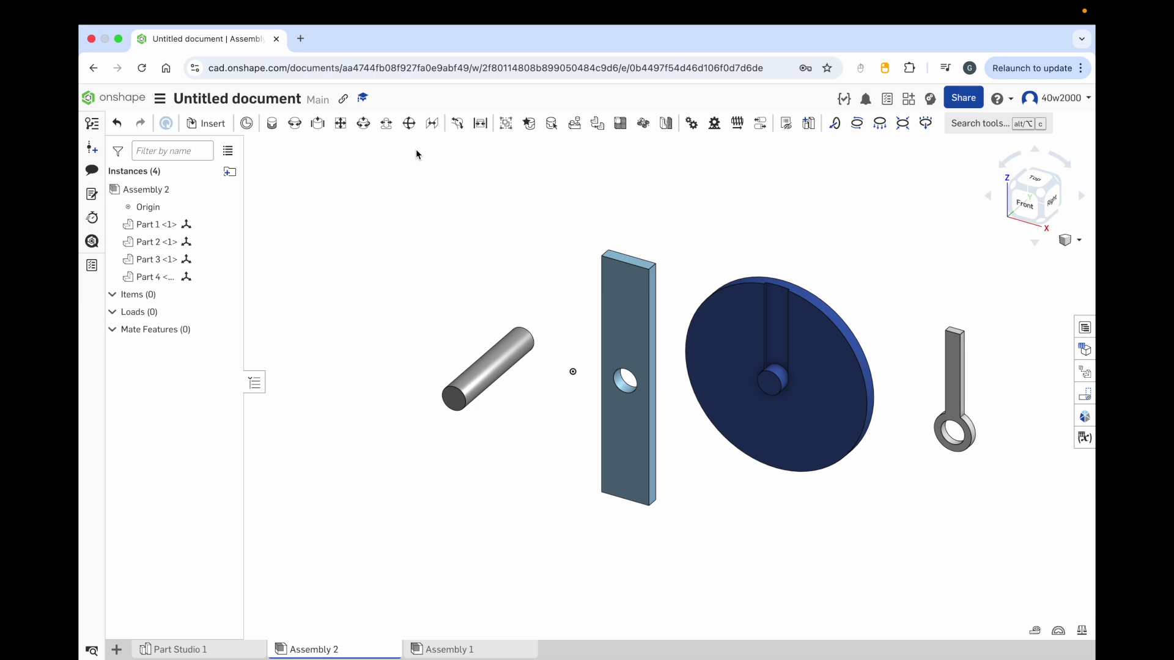
Step: Add a Revolute mate between the plate's front hole edge and the centre of the cylinder's front face, and animate it
left_click(294, 124)
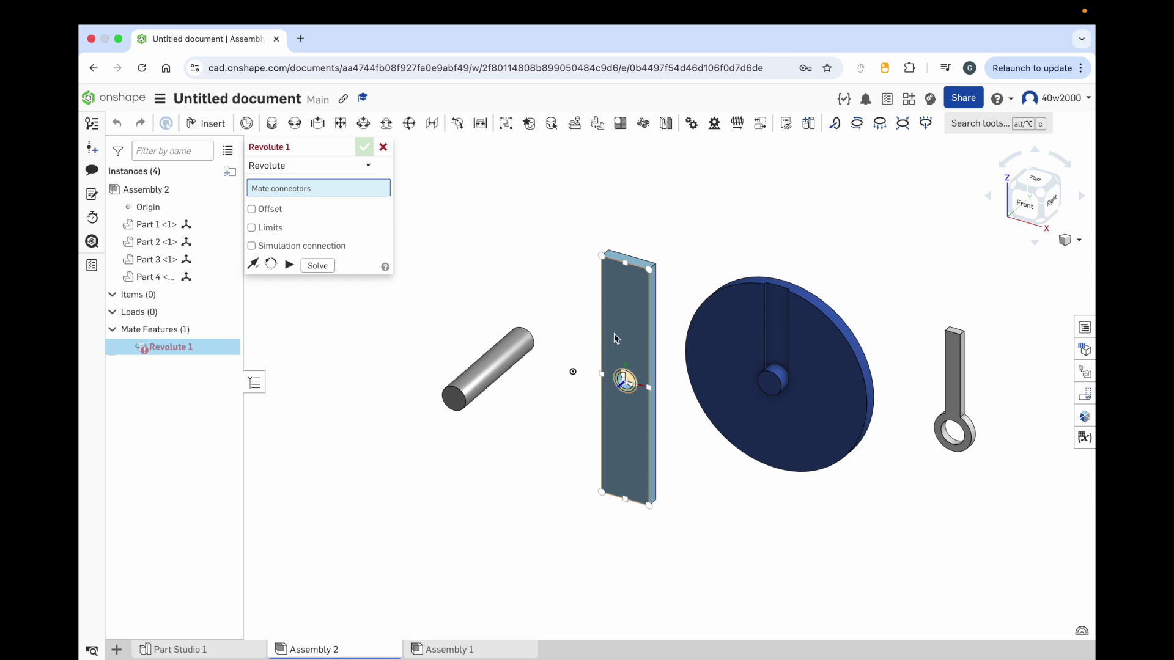
scroll(619, 342, "up", 5)
scroll(621, 345, "up", 1)
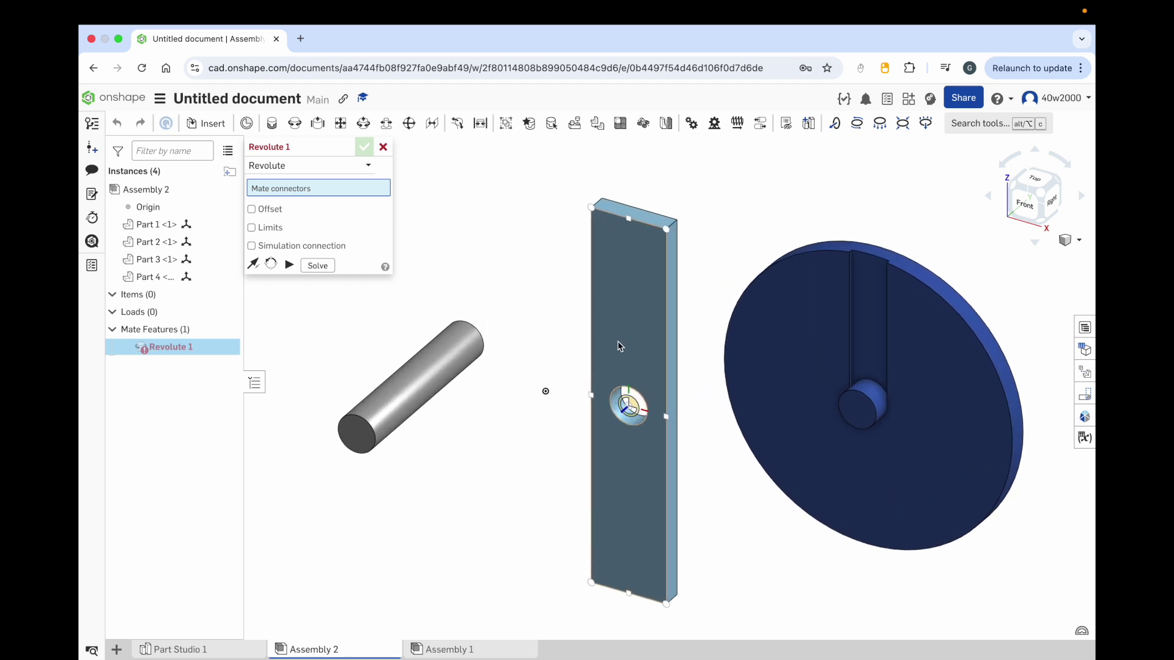
left_click(642, 424)
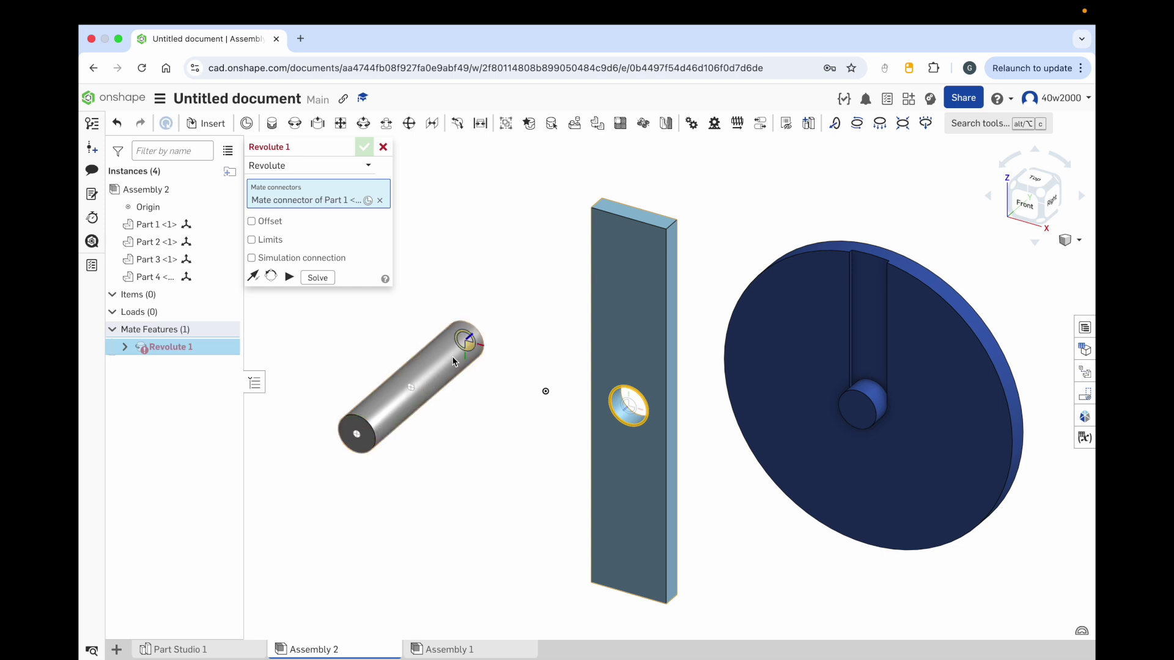
left_click(360, 440)
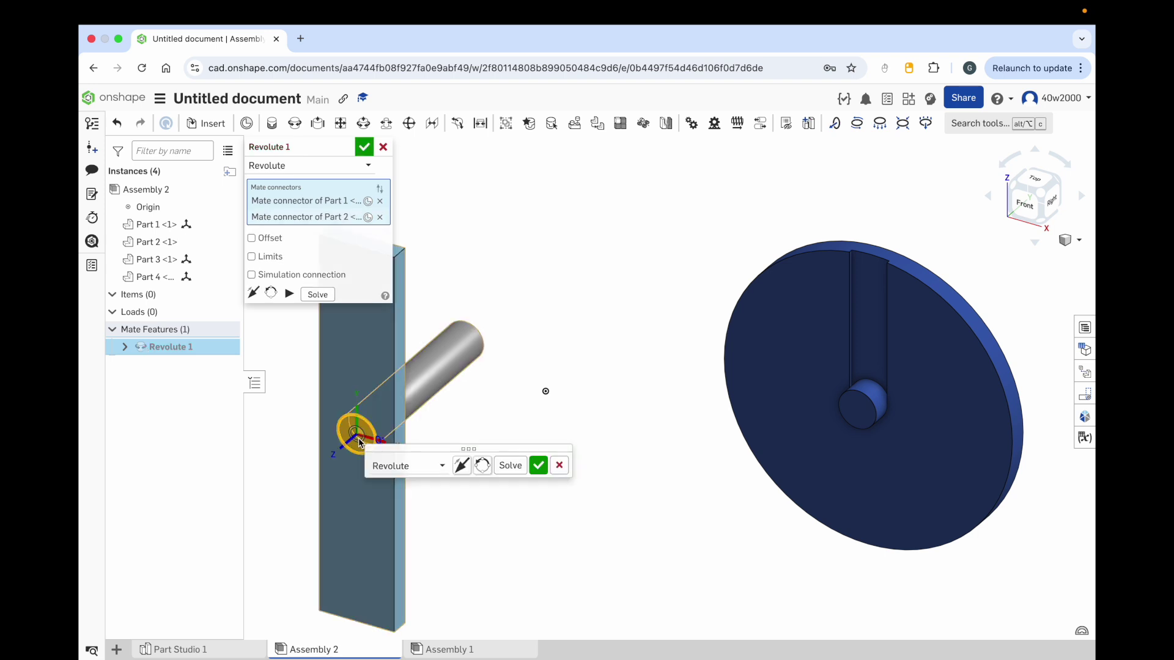
left_click(289, 295)
middle_click_drag(524, 267, 698, 248)
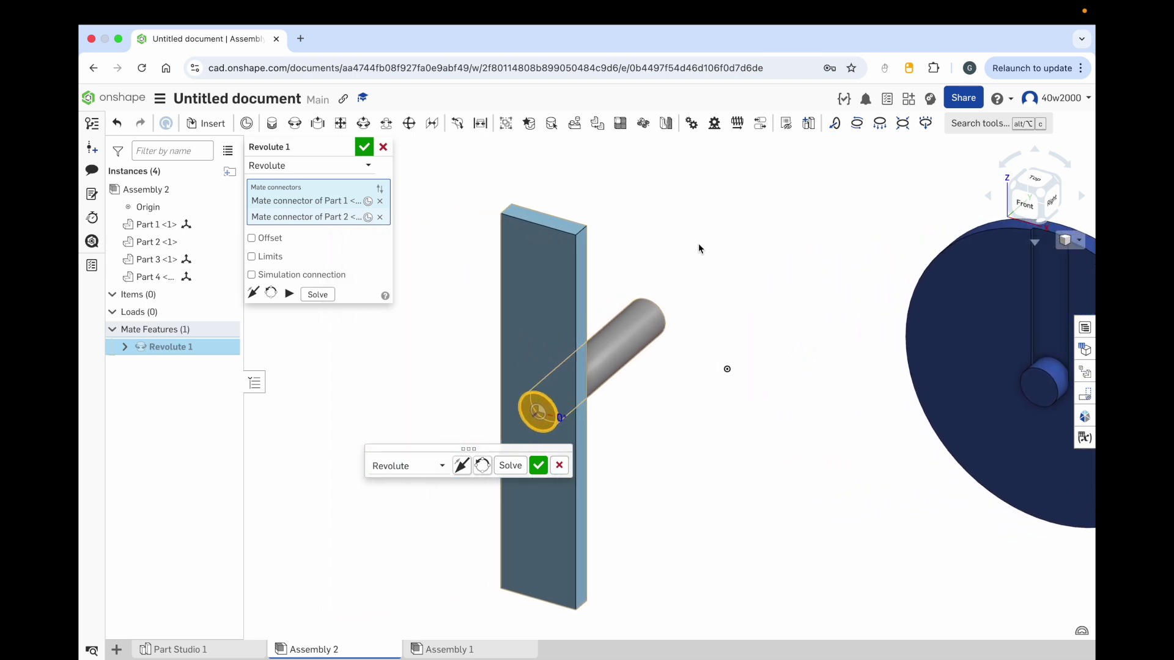
Step: Enable limits on the revolute mate with a 0.001 deg minimum and 90 deg maximum, and animate the rotation
left_click(252, 256)
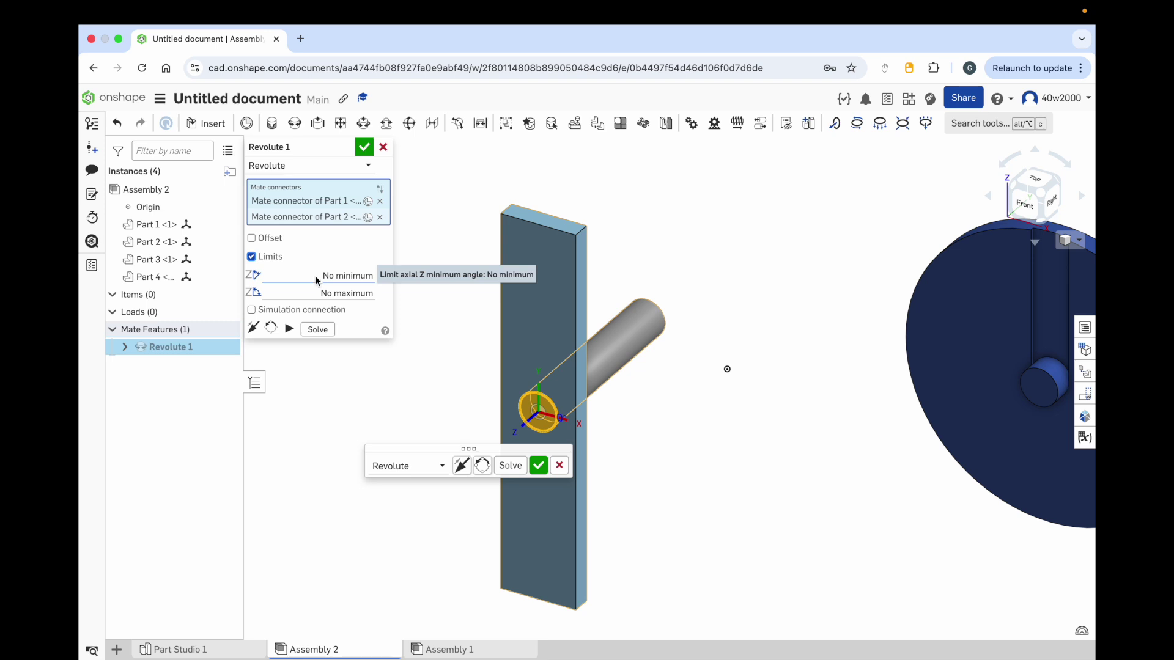
left_click(344, 279)
type("0.001")
left_click(354, 294)
type("90")
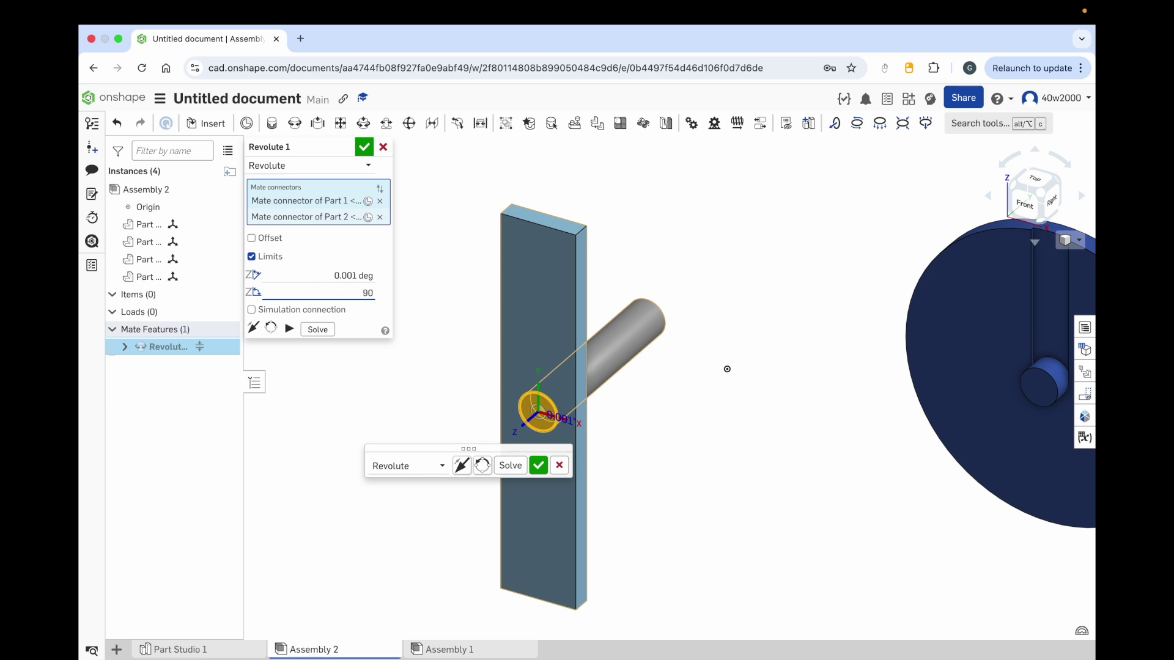
key("Return")
left_click(290, 330)
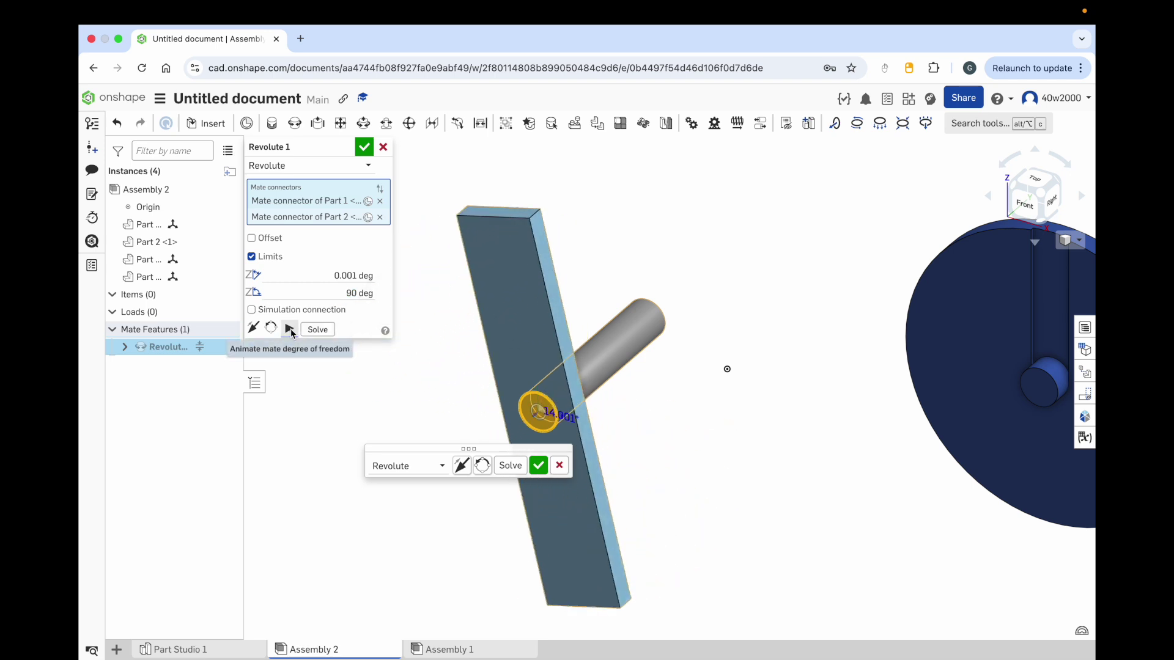
Step: Set the revolute mate's maximum angle limit to 180 deg, animate the rotation, and accept the mate
left_click(354, 294)
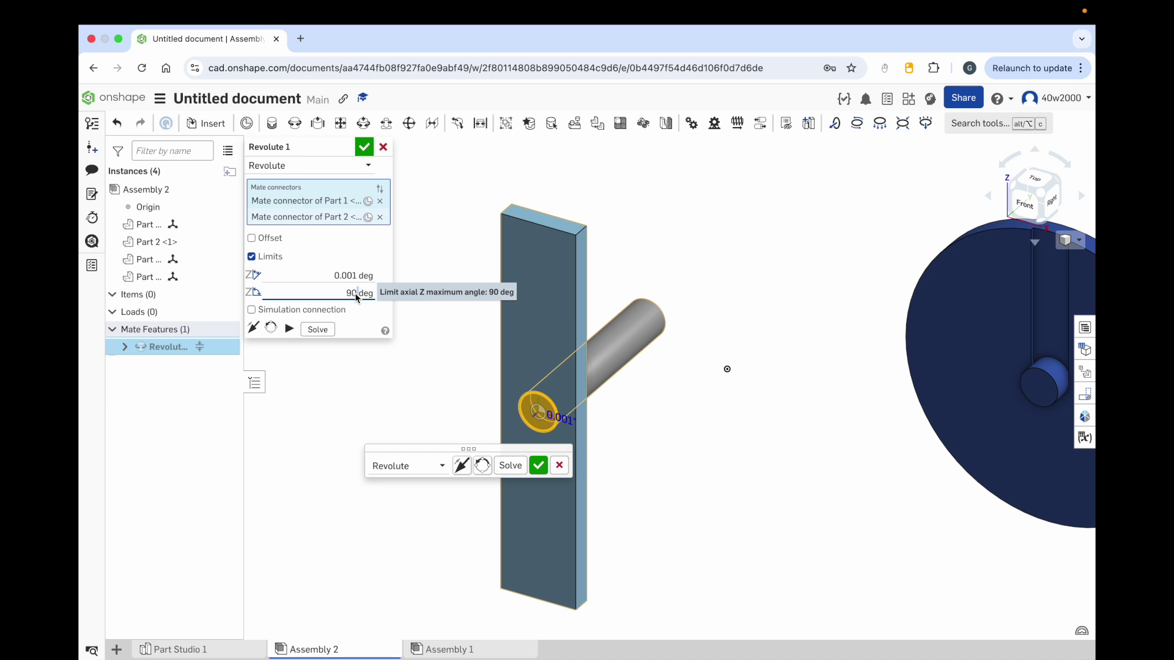
type("180")
key("Return")
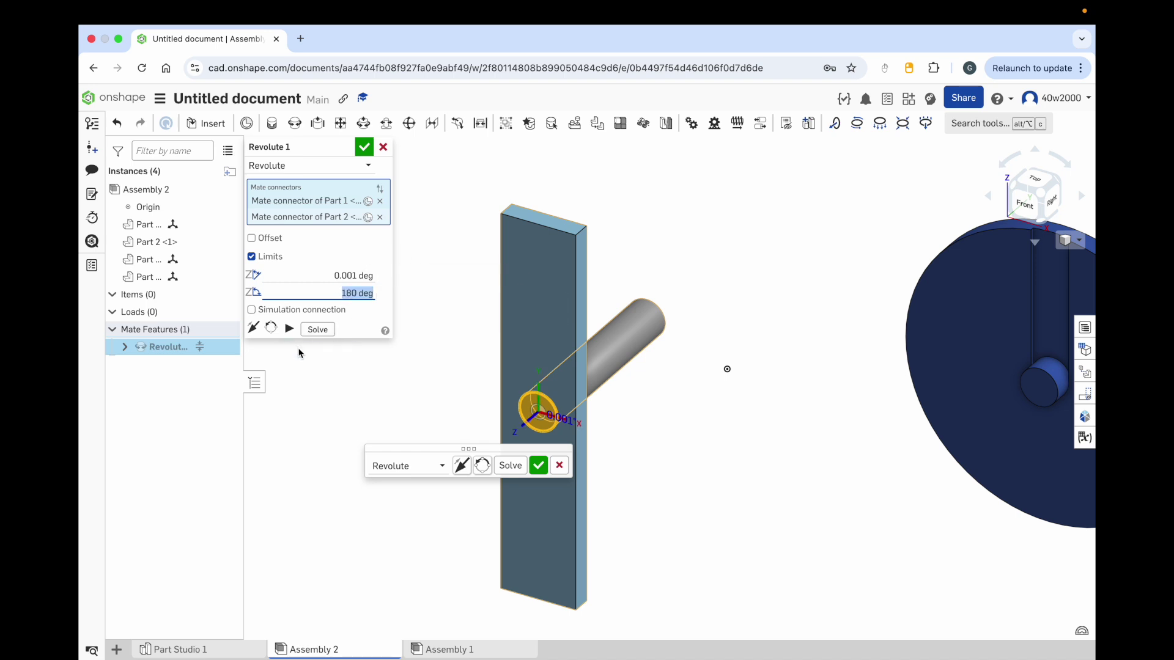
left_click(290, 330)
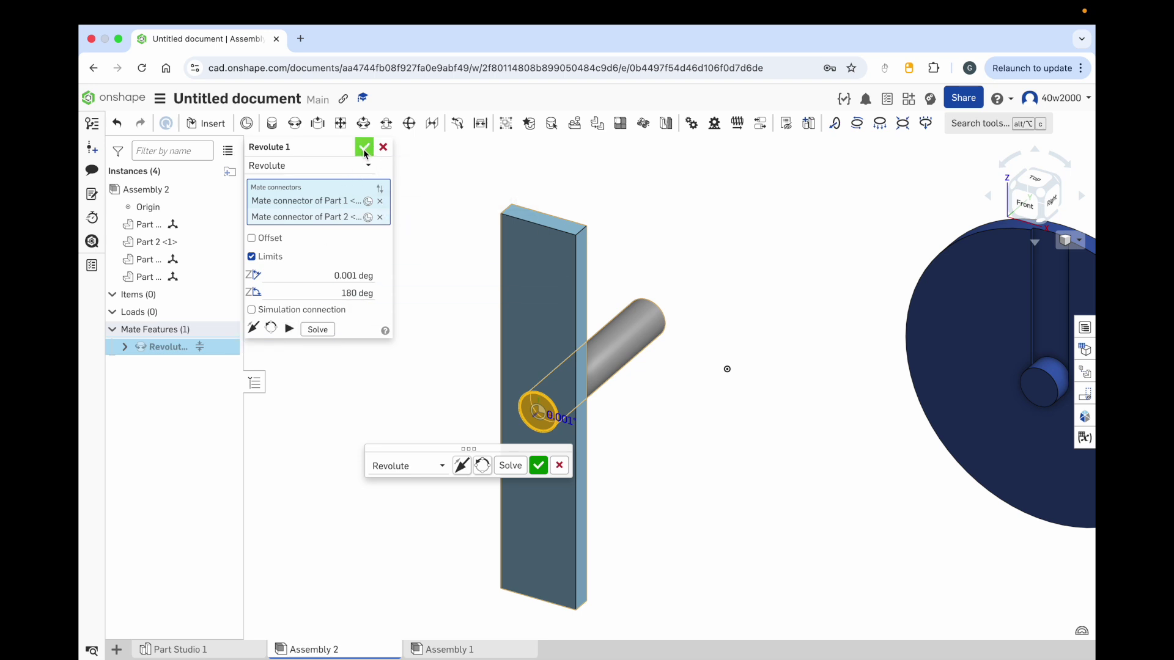
left_click(364, 149)
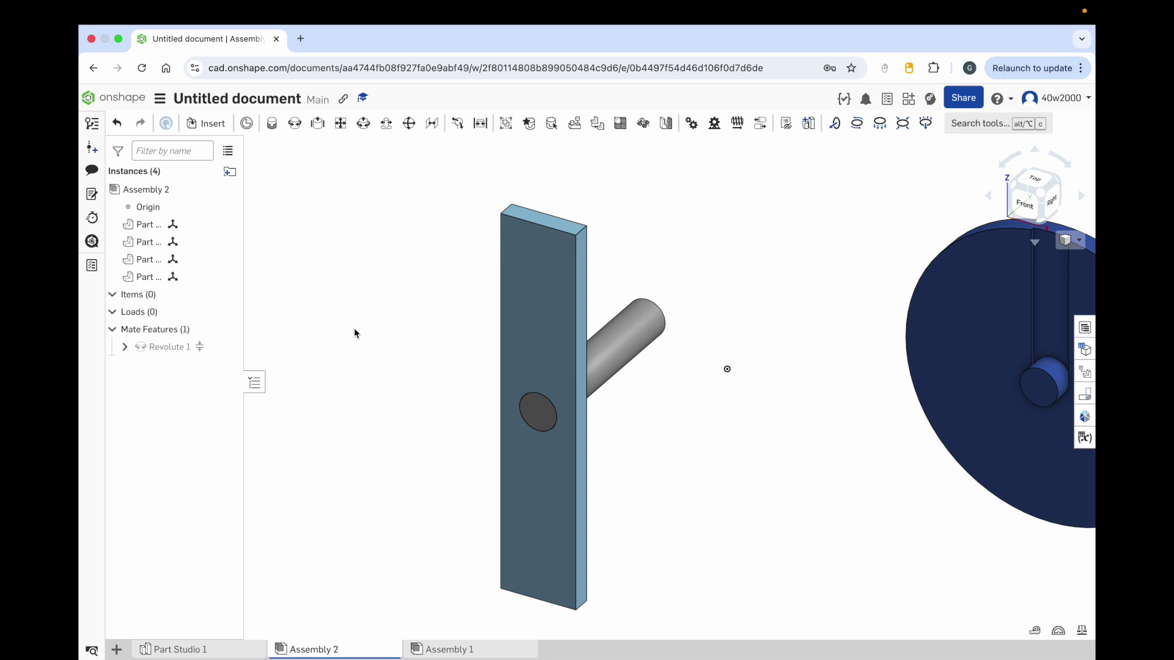
Step: Reopen the plate-and-cylinder revolute mate to review its settings, and close it without changes
mouse_move(167, 352)
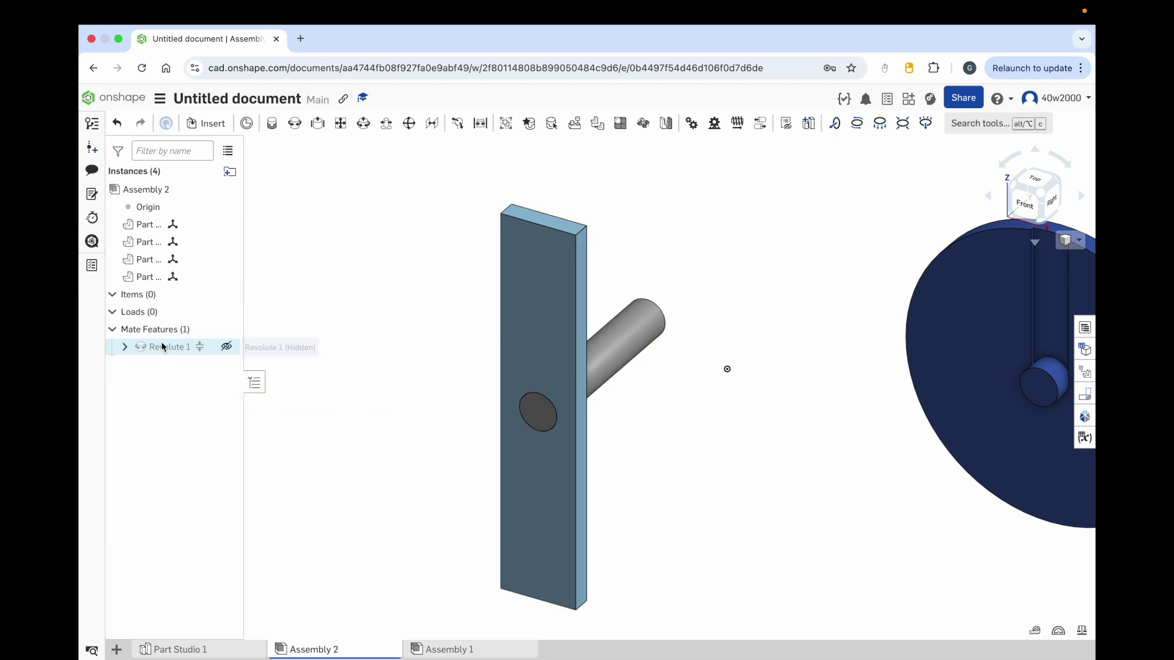
double_click(165, 346)
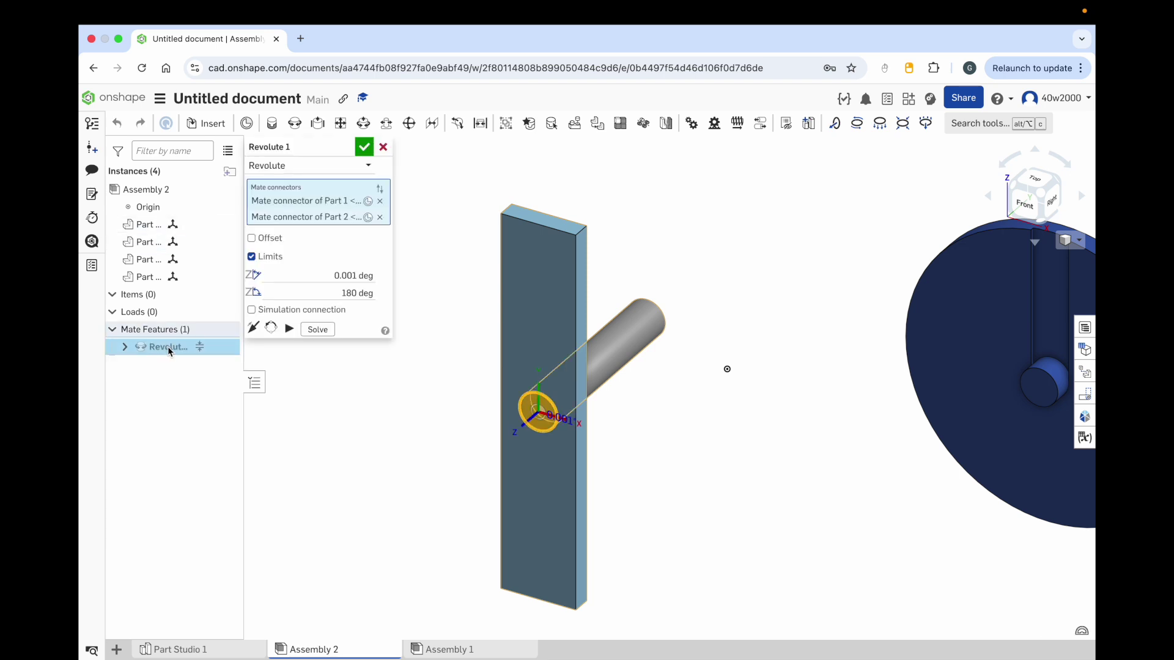
left_click(383, 147)
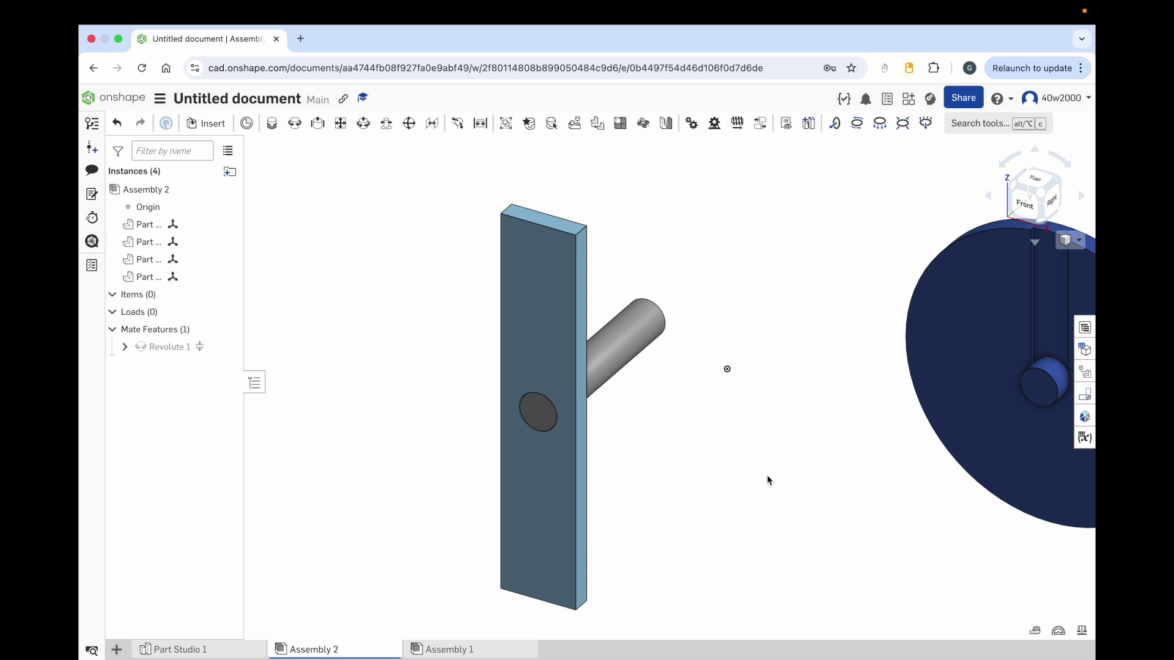
Step: Start a second Revolute mate and pick the front inner edge of the hand's ring as its first connector
middle_click_drag(792, 472, 411, 465)
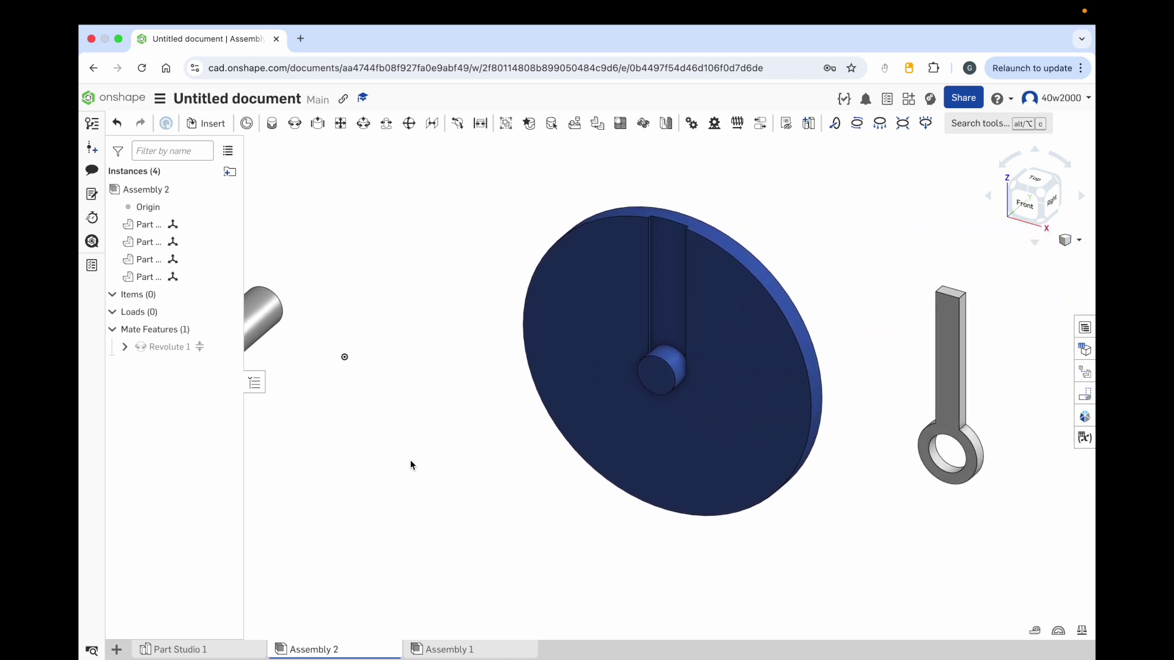
scroll(685, 419, "up", 2)
scroll(685, 421, "down", 5)
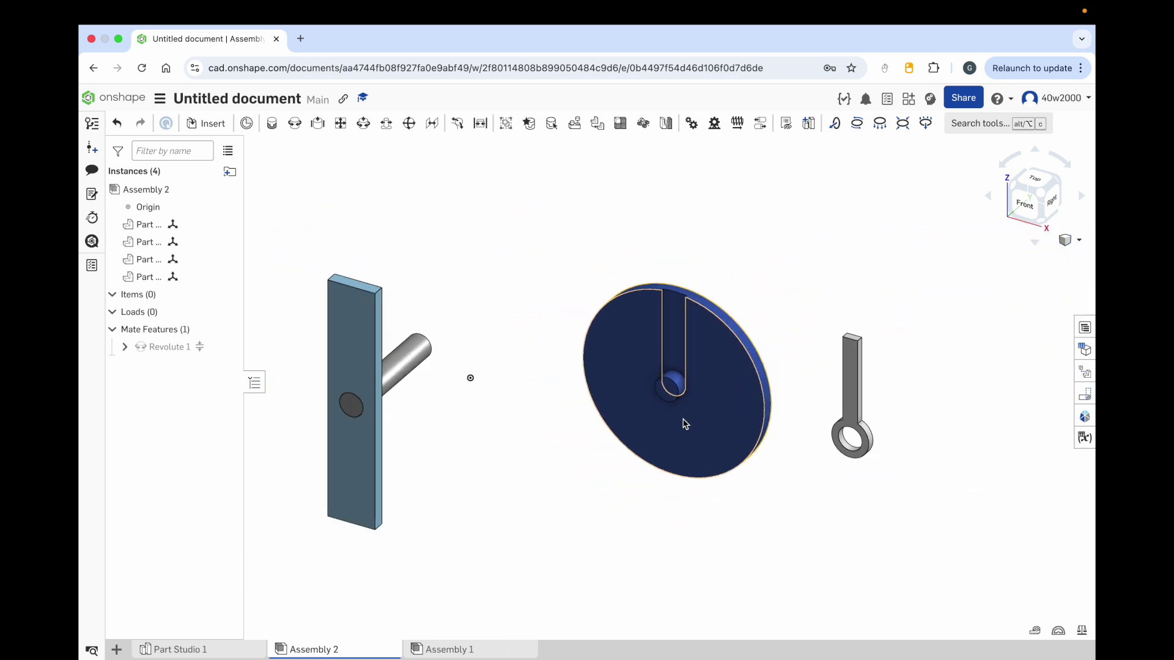
scroll(685, 423, "up", 1)
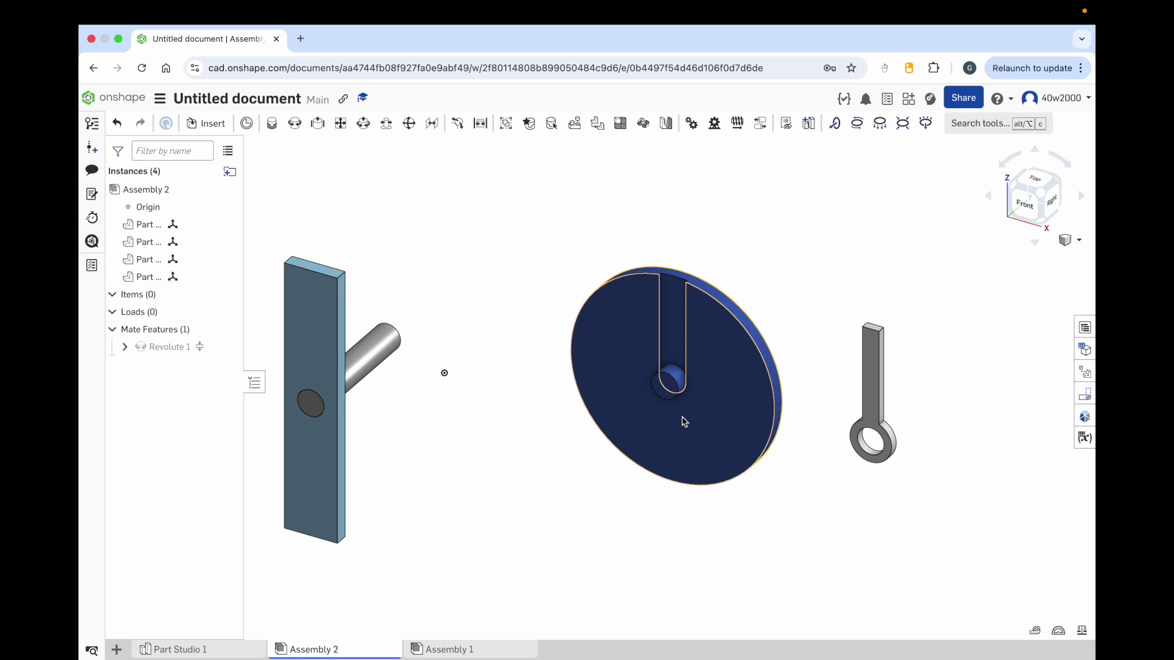
left_click(297, 124)
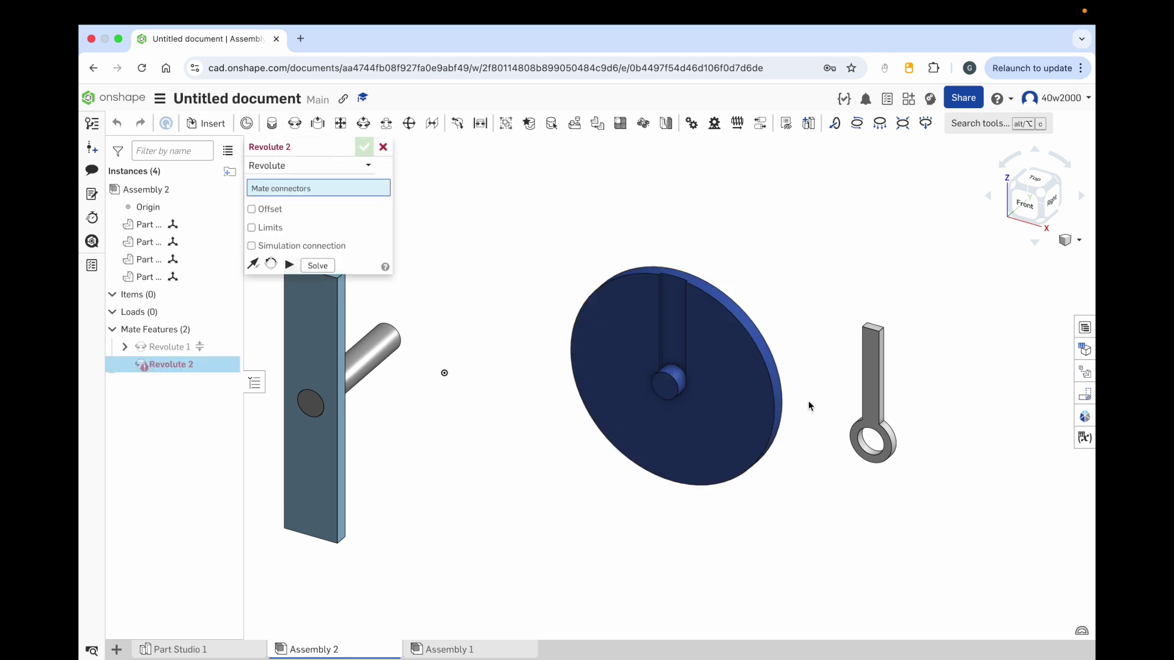
scroll(880, 446, "up", 4)
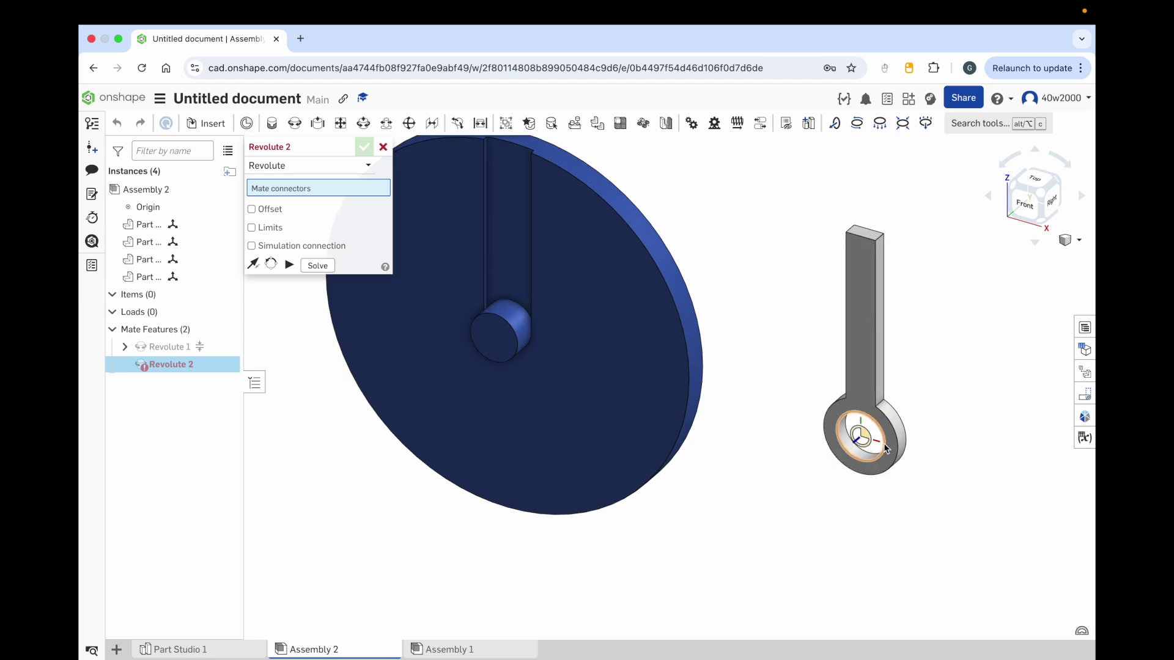
left_click(886, 450)
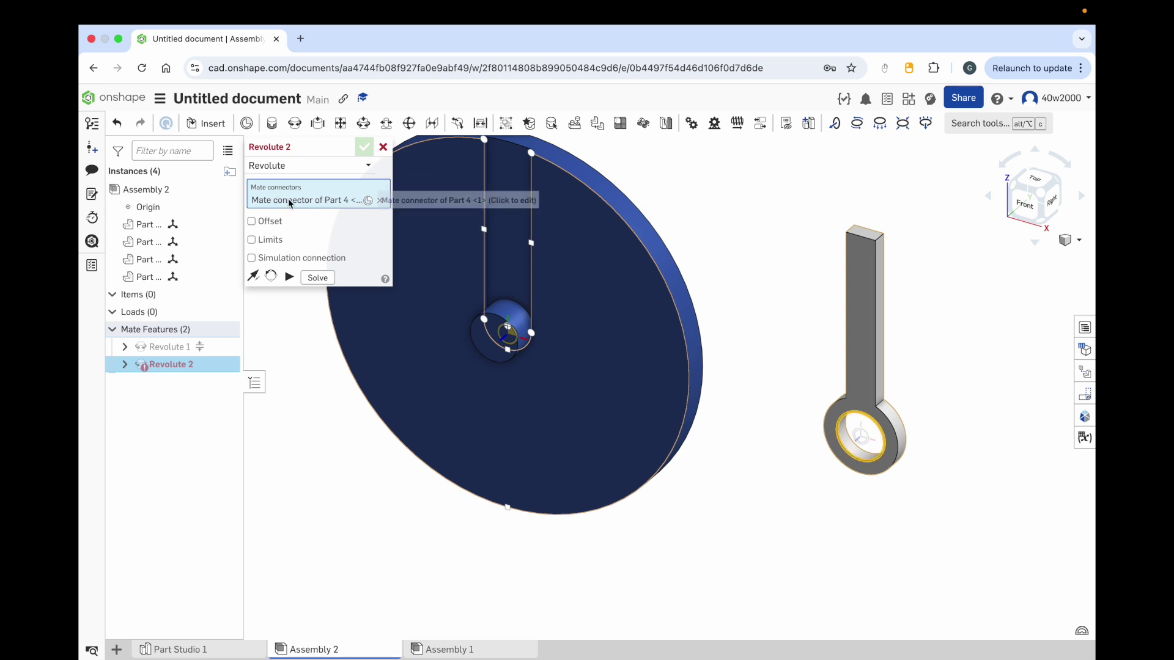
Step: Flip the primary axis of the hand's mate connector, mate it to the centre of the disc boss's front face, and animate it
left_click(361, 205)
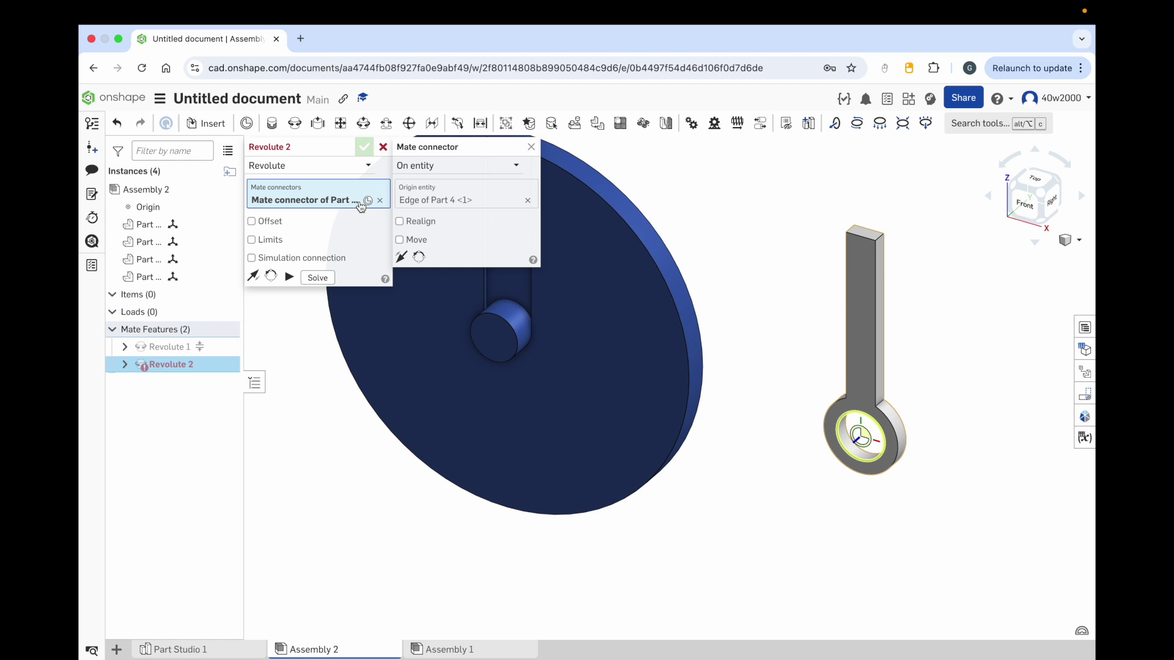
left_click(402, 258)
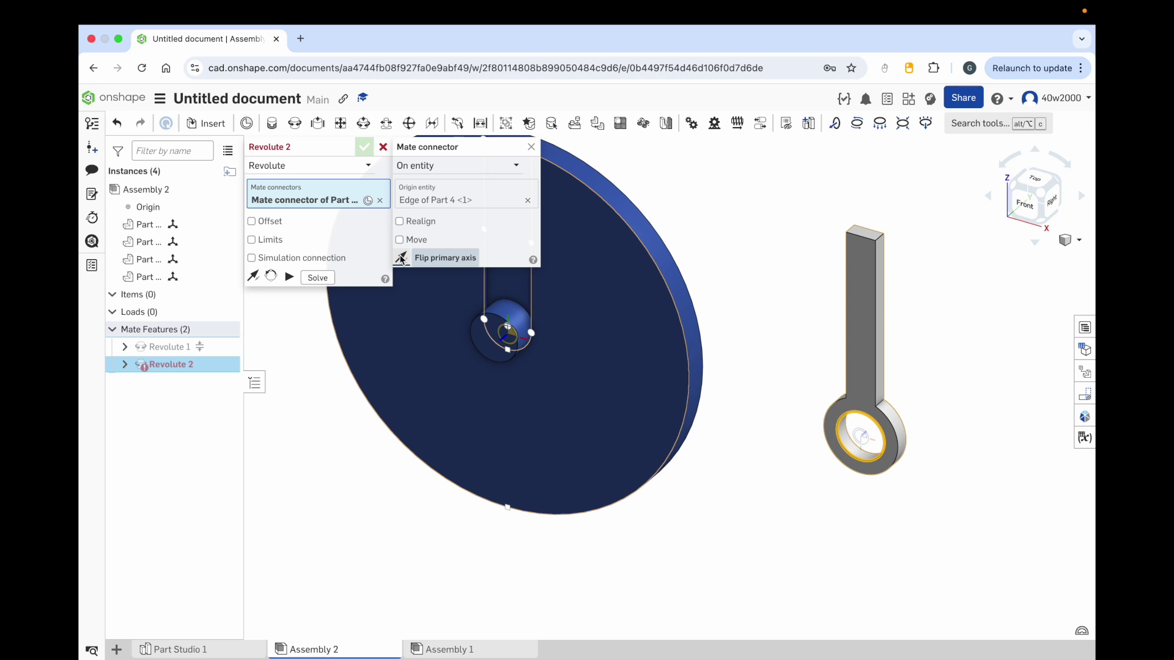
left_click(531, 148)
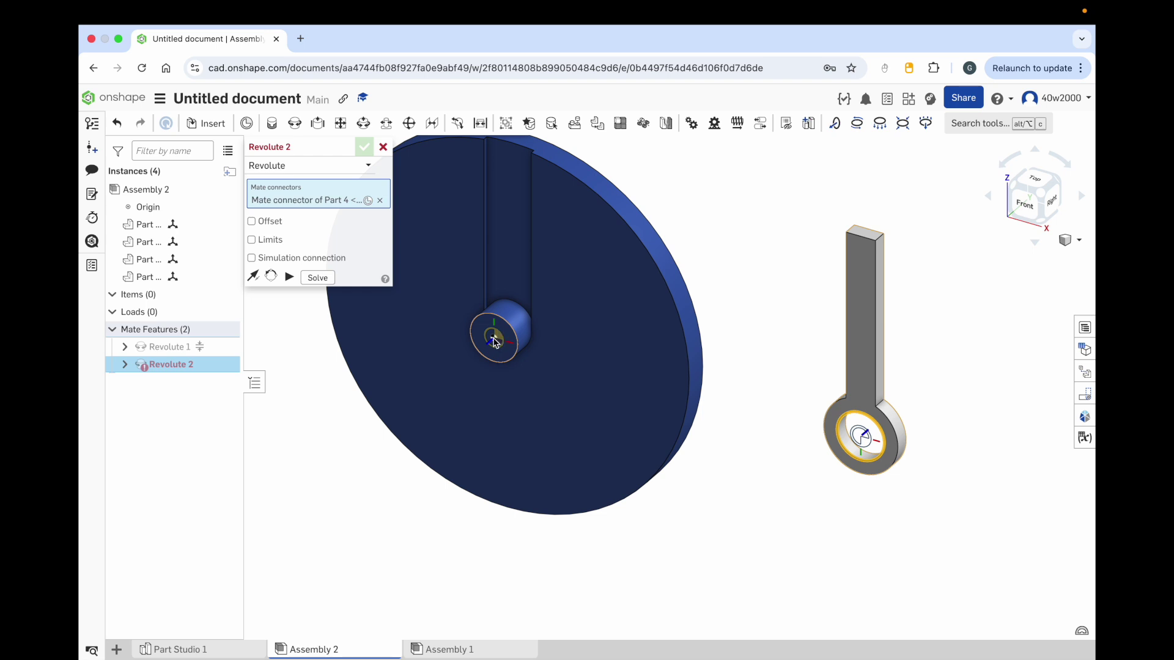
left_click(495, 343)
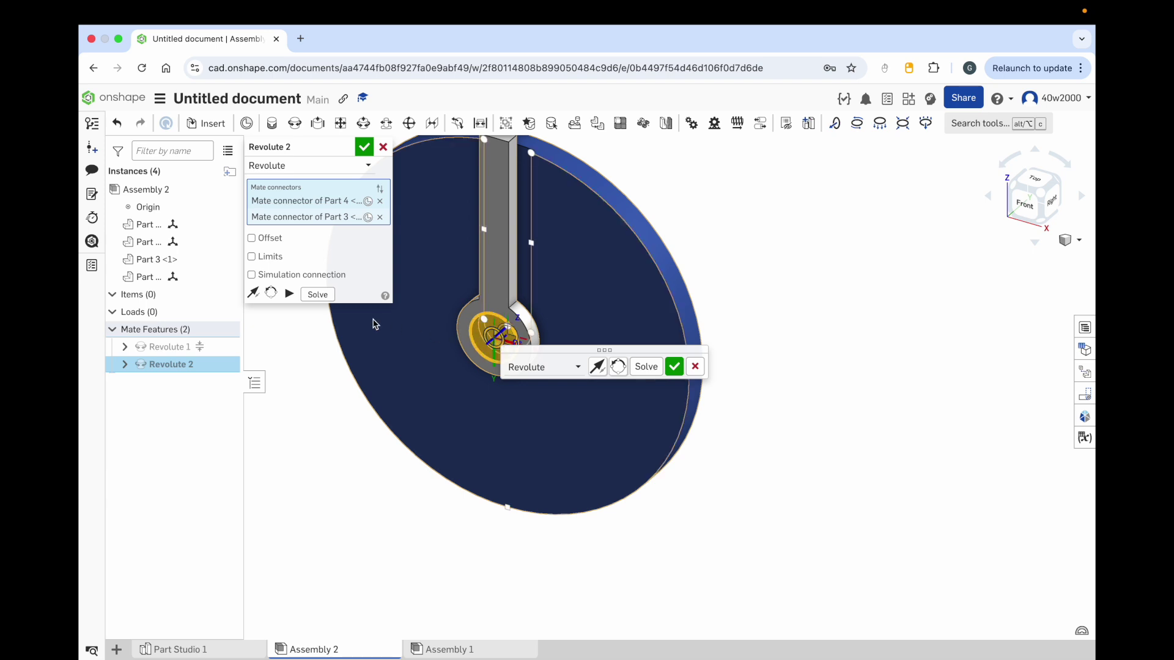
left_click(289, 294)
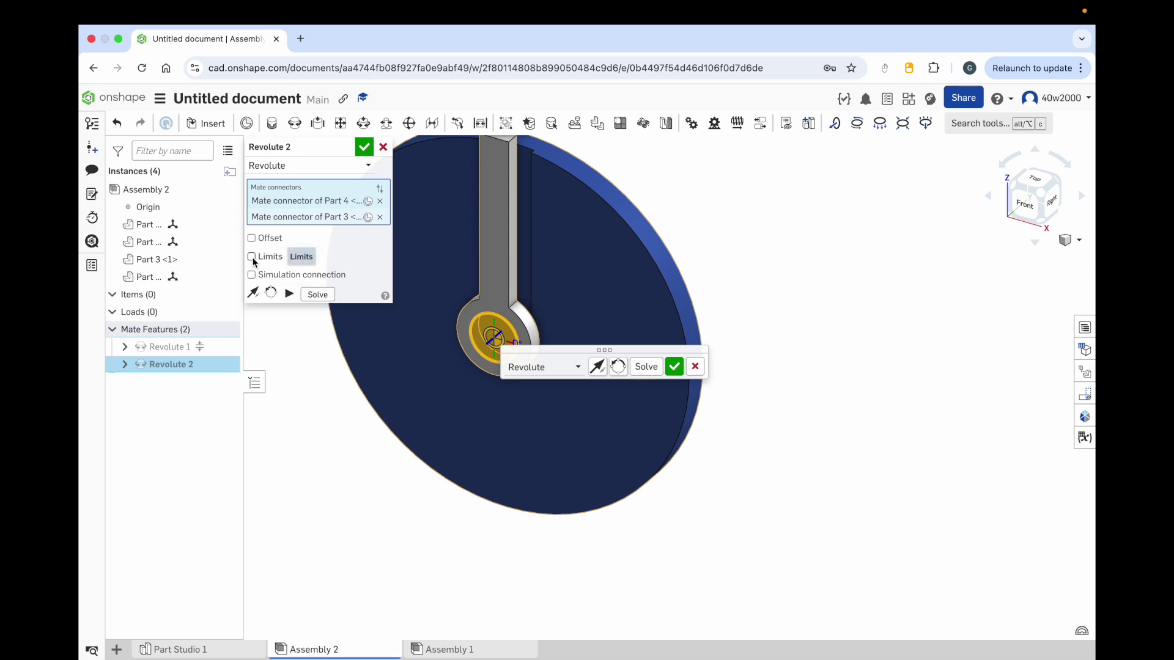
Step: Limit the hand's revolute mate to a 0.001 deg minimum and 180 deg maximum, animate it, and accept the mate
left_click(252, 257)
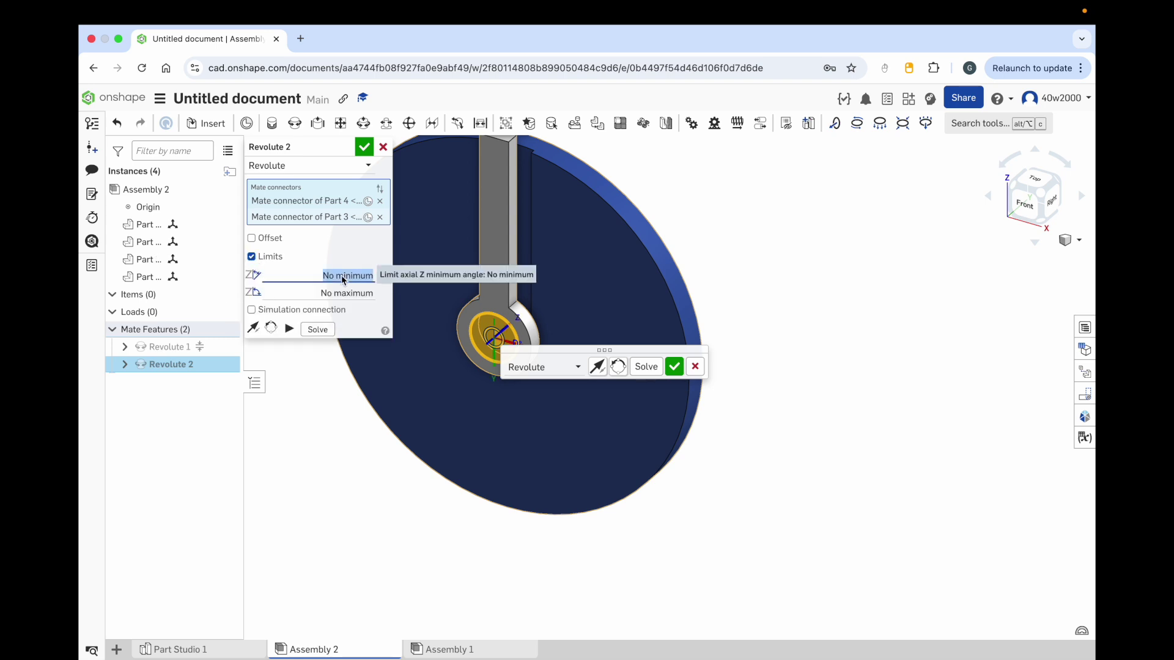
type("0.001")
key("Tab")
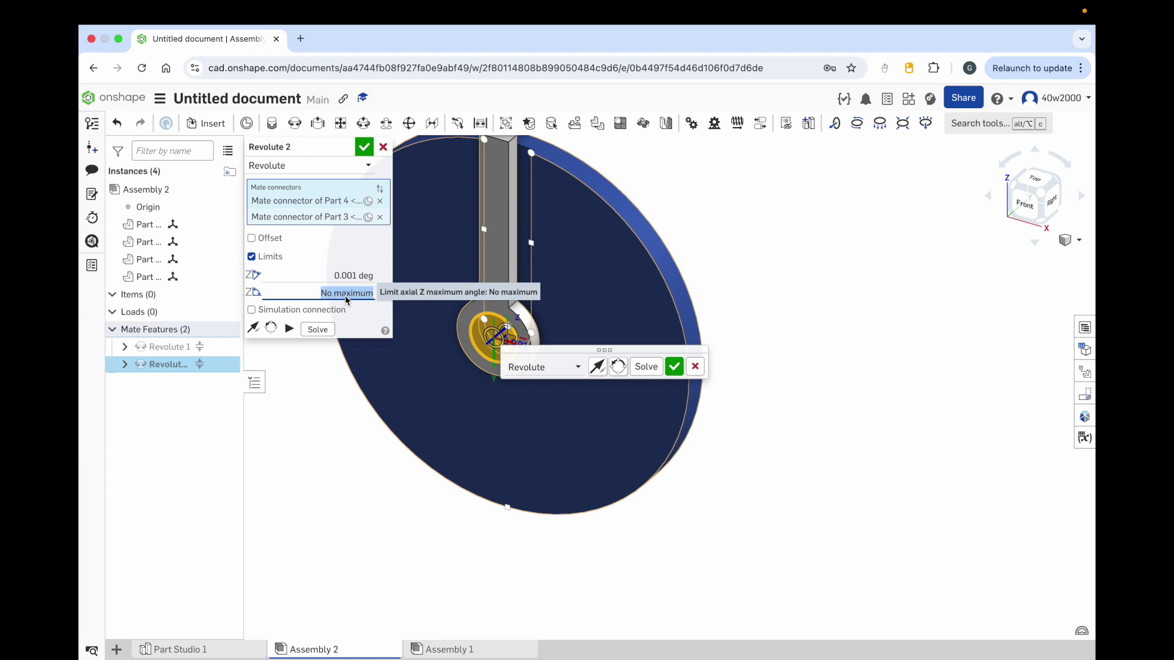
type("180")
key("Return")
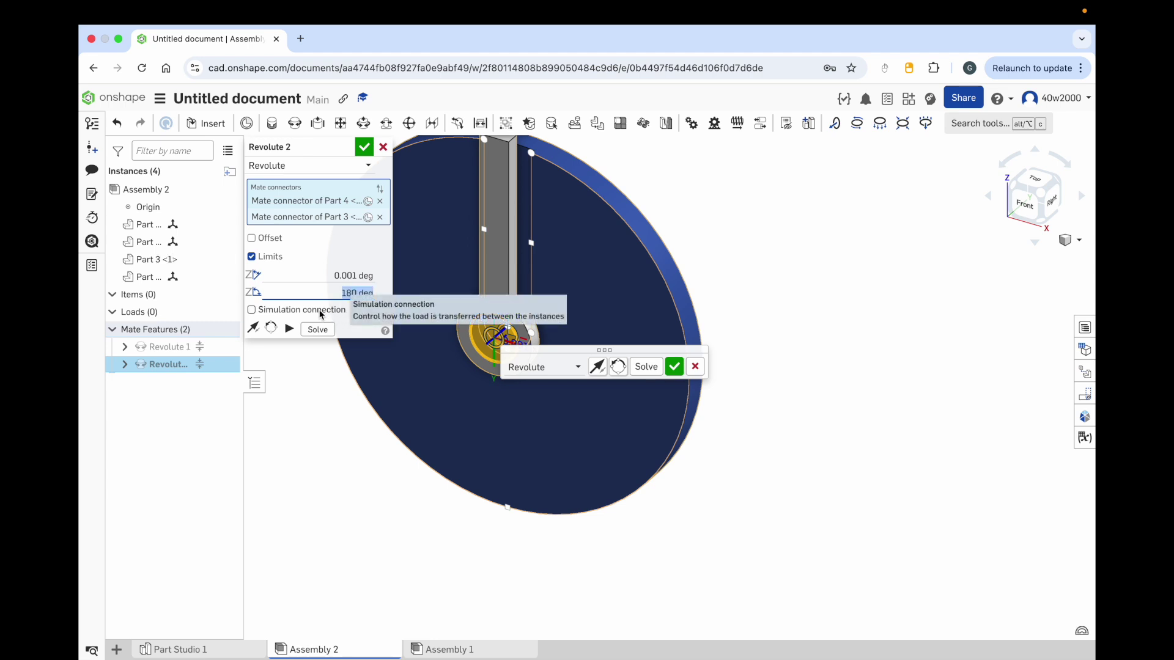
left_click(290, 330)
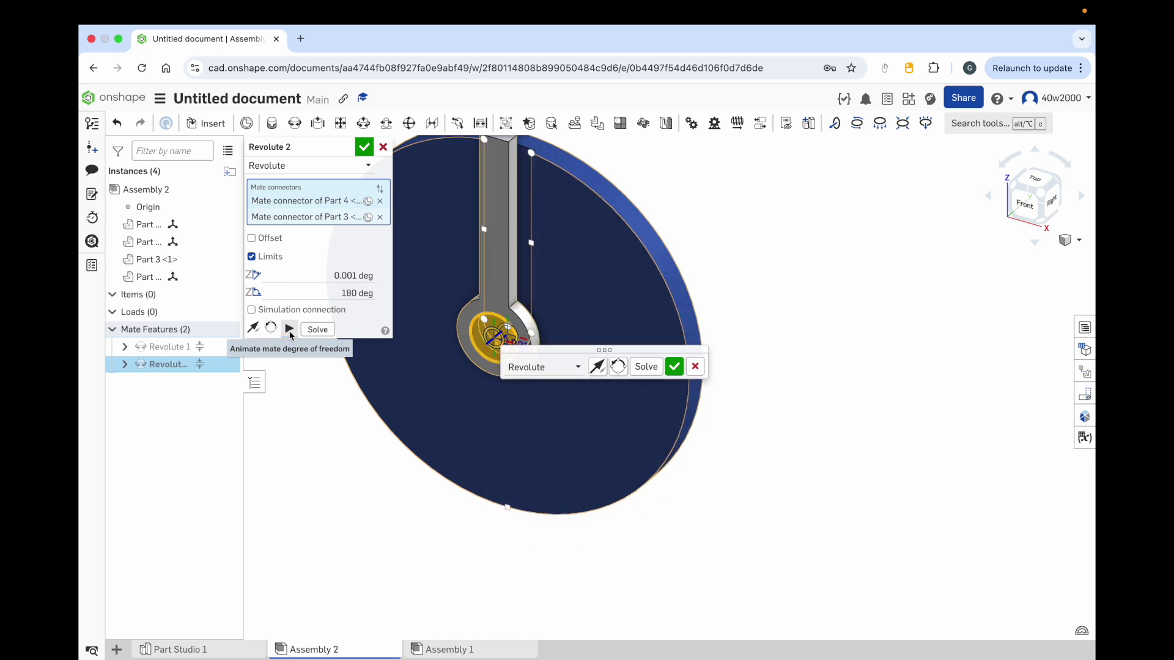
left_click(365, 148)
Step: Move the mated plate and cylinder around the assembly space to test their free motion, leaving them just beside the origin
scroll(393, 385, "down", 3)
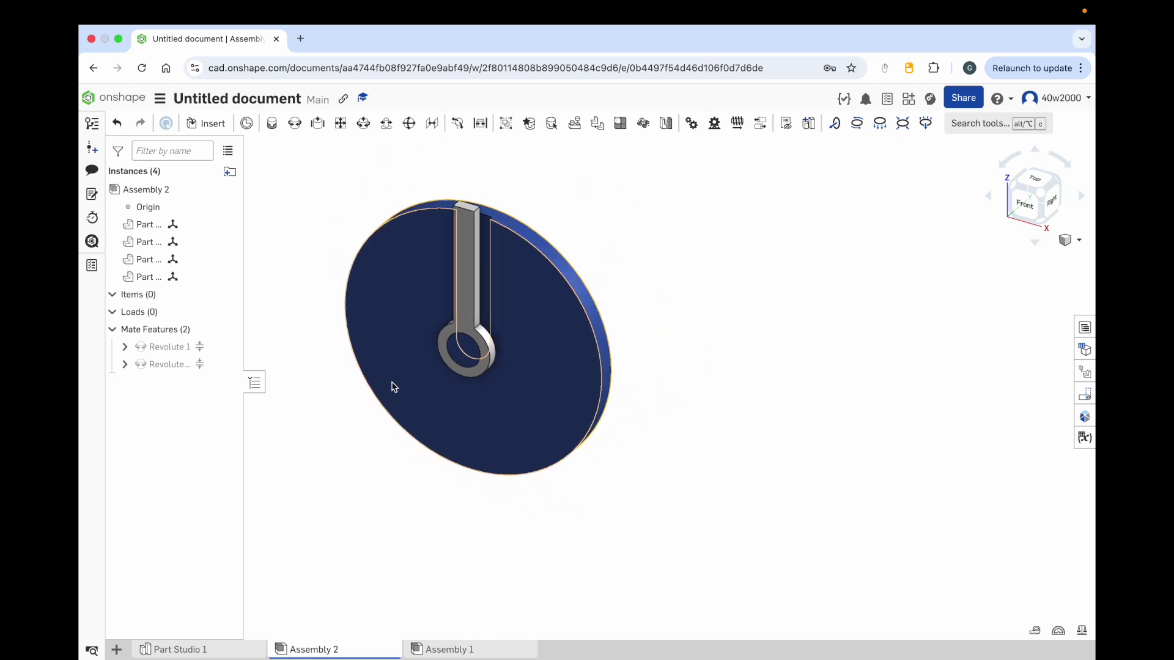
middle_click_drag(317, 466, 685, 458)
scroll(666, 460, "down", 2)
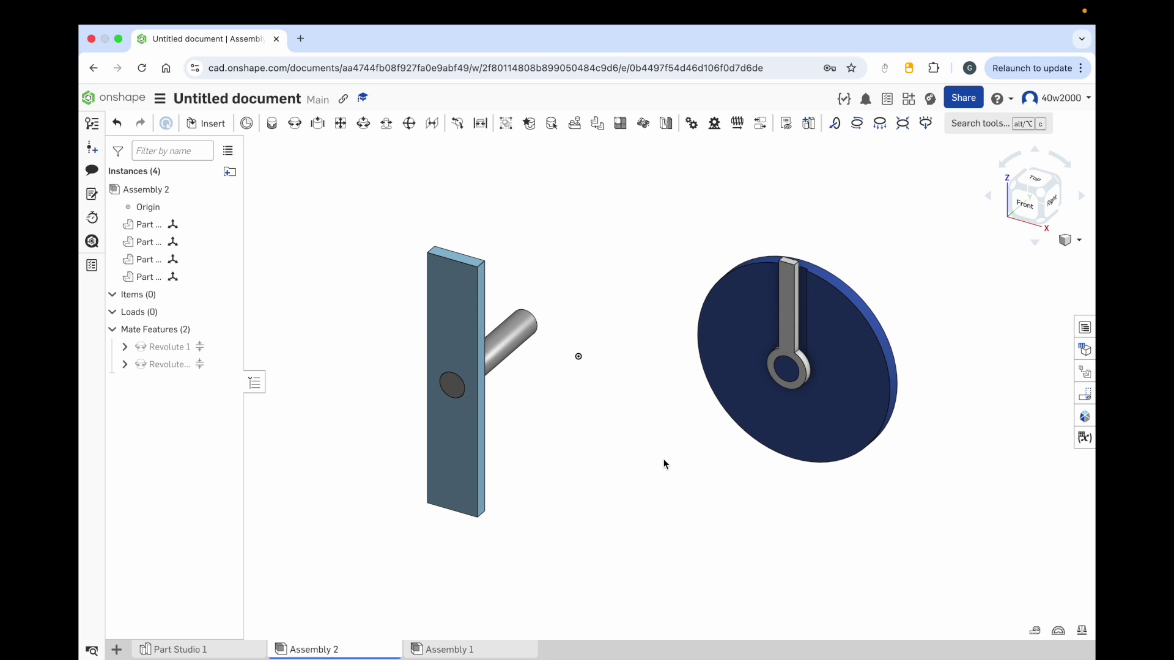
key("super+z")
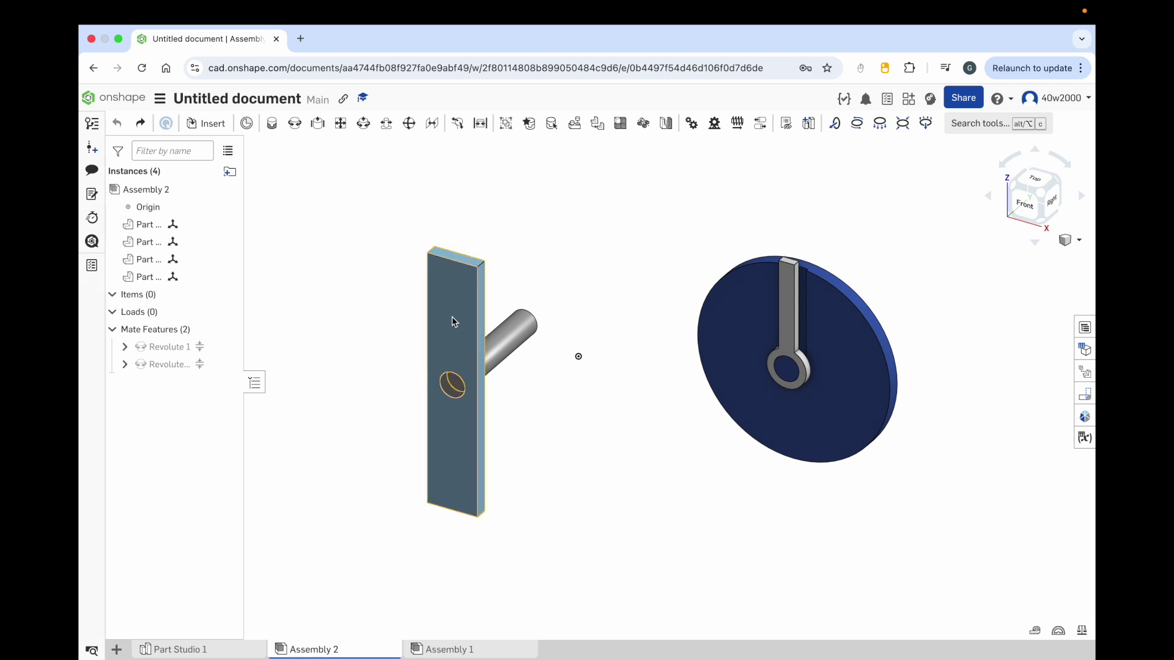
key("super+y")
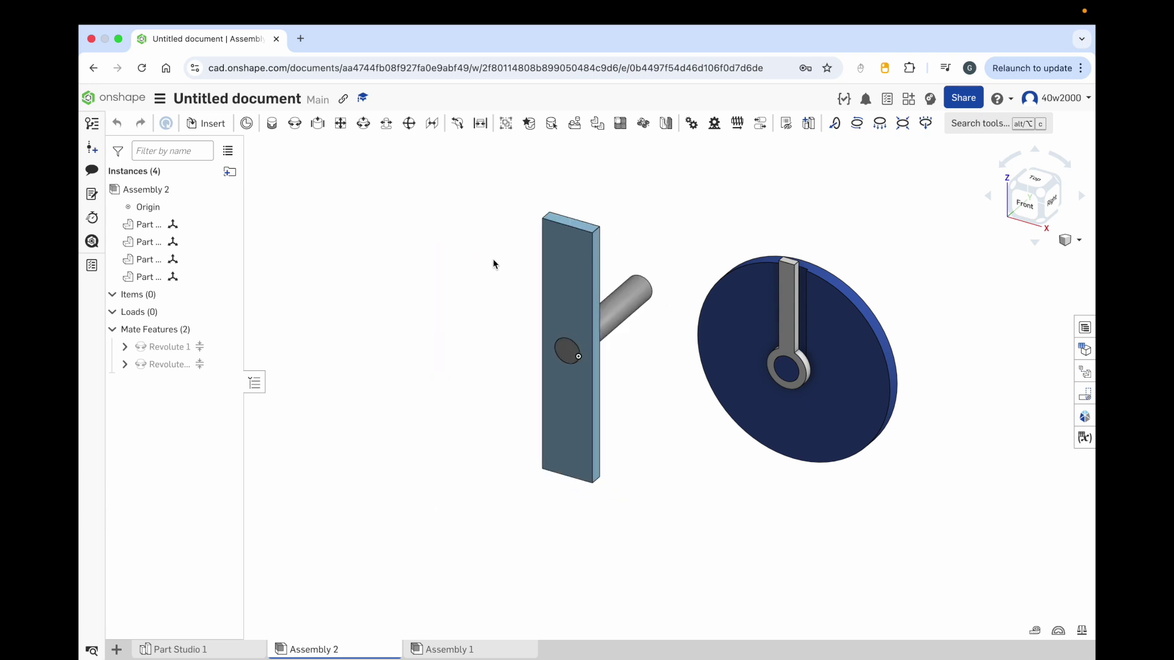
key("super+z")
key("super+y")
key("super+z")
key("super+y")
key("super+z")
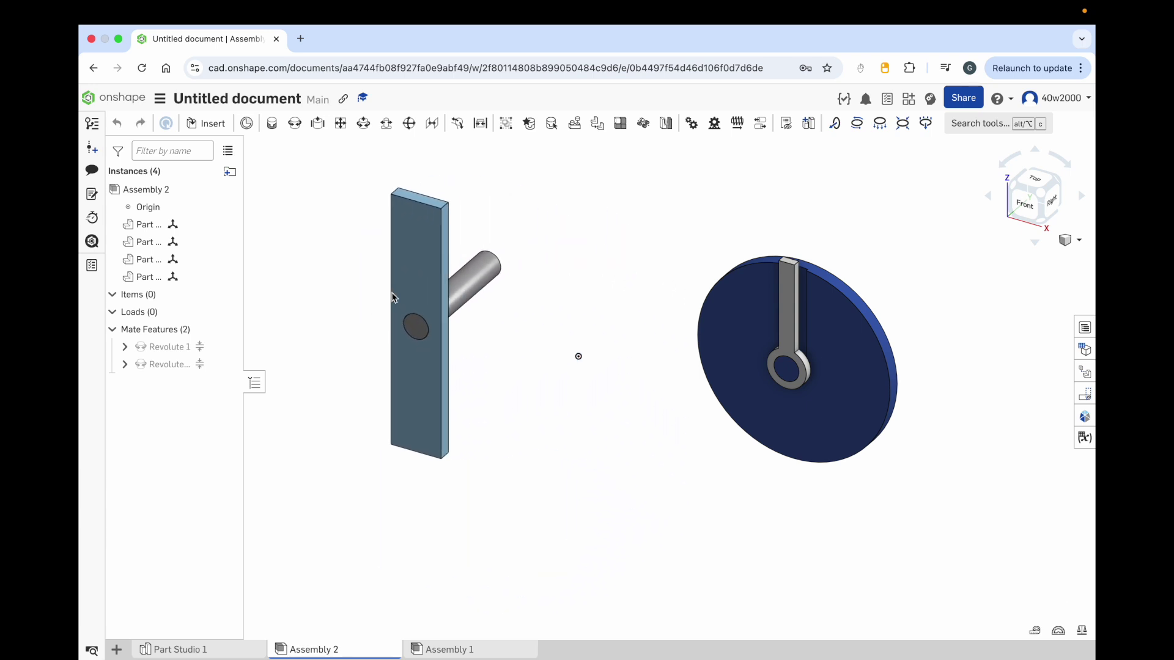
key("super+y")
left_click_drag(437, 353, 485, 281)
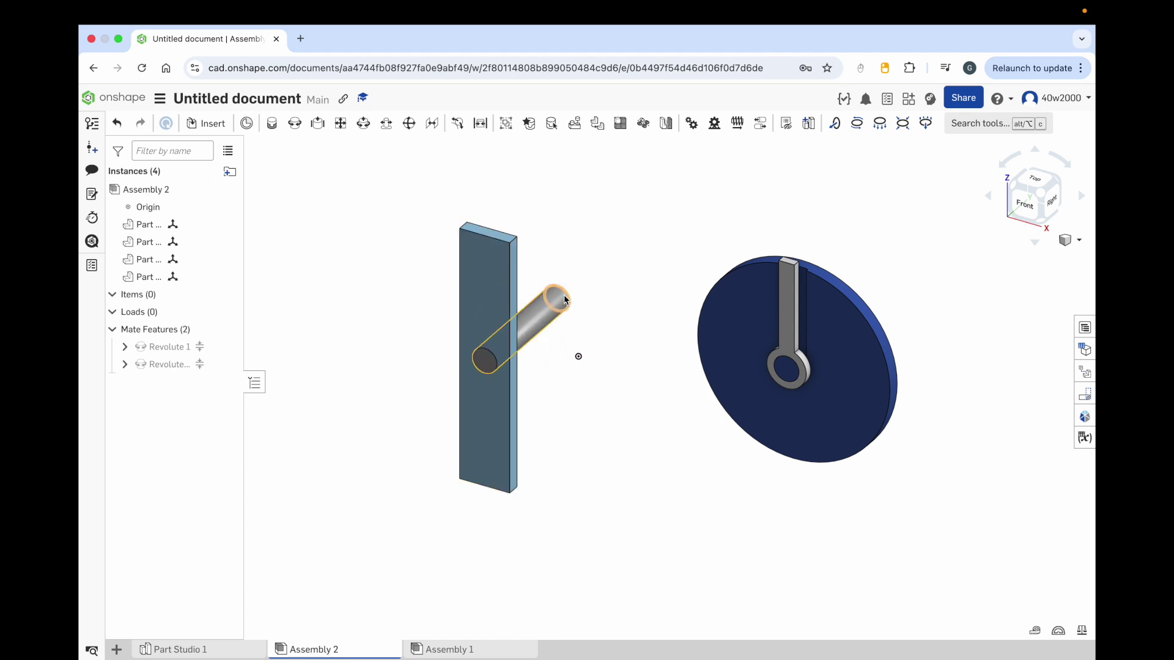
Step: Fix the cylinder (Part 2) in place and rotate the plate slightly about it to test the mate
right_click(542, 318)
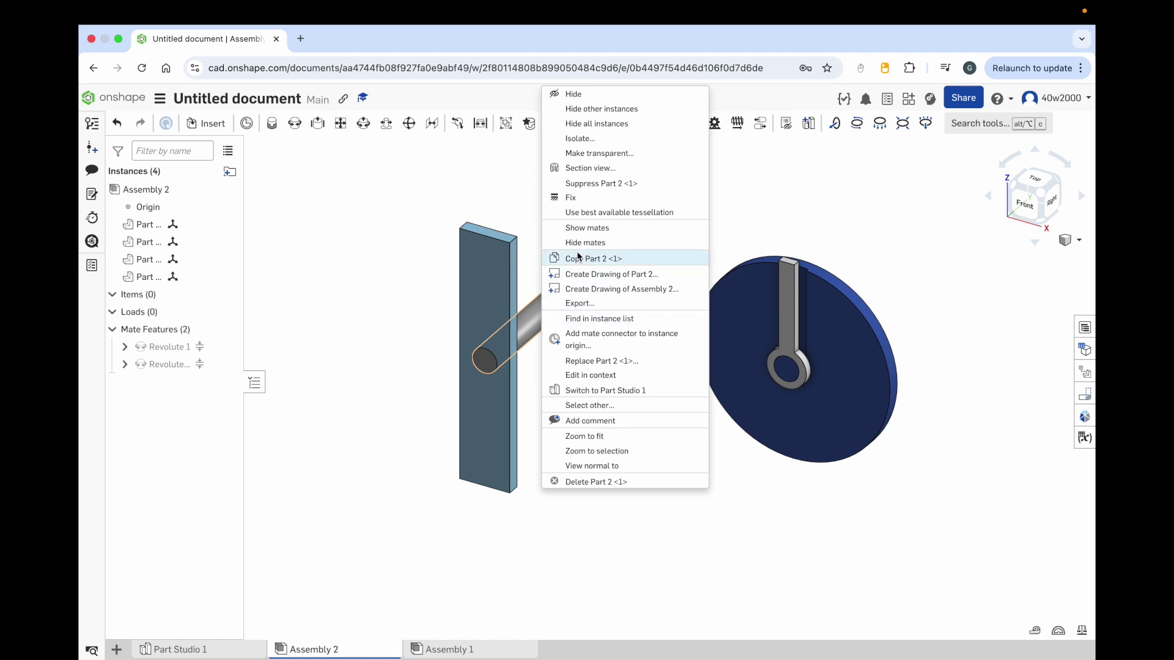
left_click(586, 199)
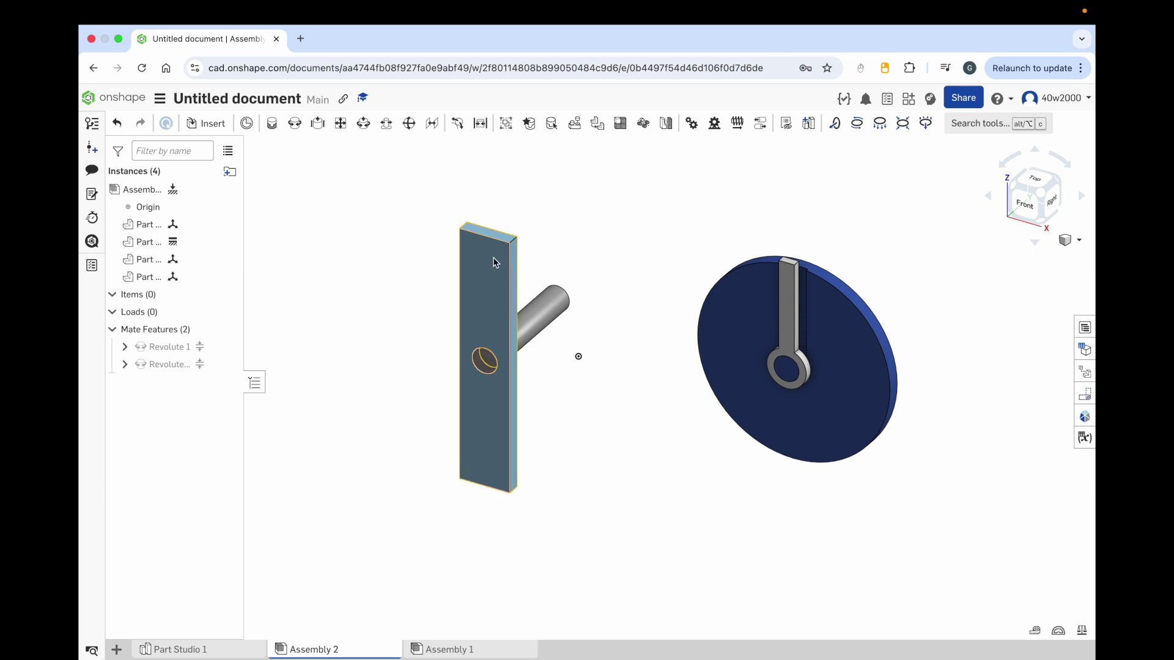
mouse_move(495, 263)
left_mouse_down()
mouse_move(448, 269)
mouse_move(408, 330)
mouse_move(412, 371)
mouse_move(433, 302)
mouse_move(466, 282)
mouse_move(438, 271)
mouse_move(361, 352)
mouse_move(359, 383)
mouse_move(422, 287)
mouse_move(500, 315)
mouse_move(428, 275)
mouse_move(359, 330)
mouse_move(361, 363)
mouse_move(424, 267)
mouse_move(493, 281)
left_mouse_up()
right_click(493, 283)
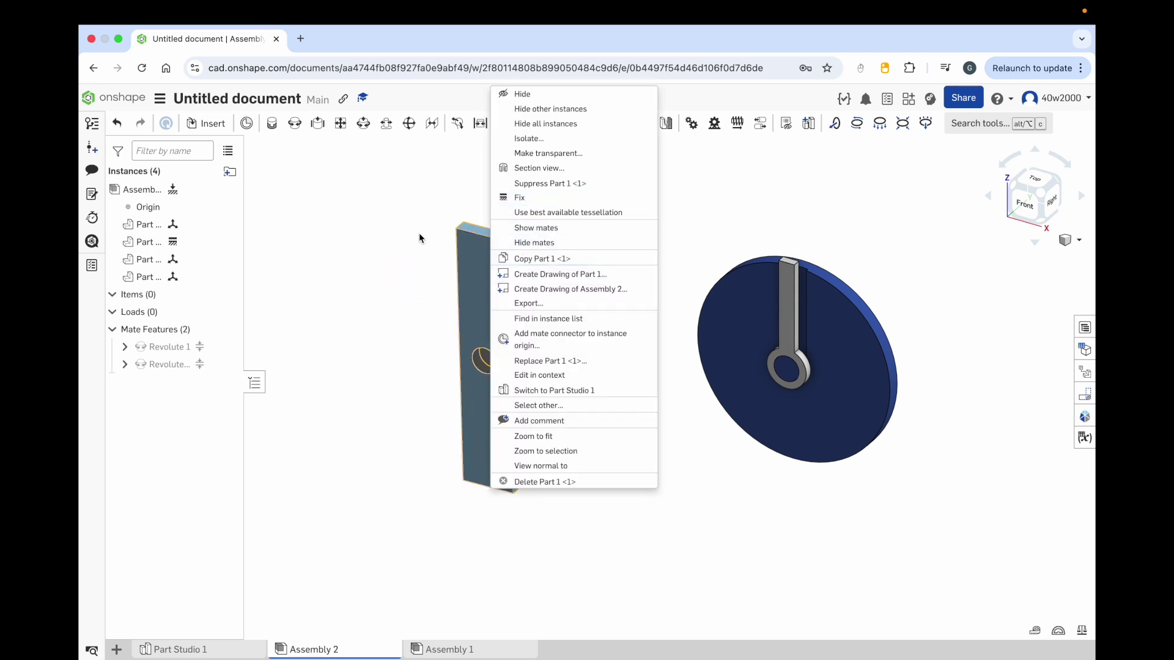
left_click(390, 246)
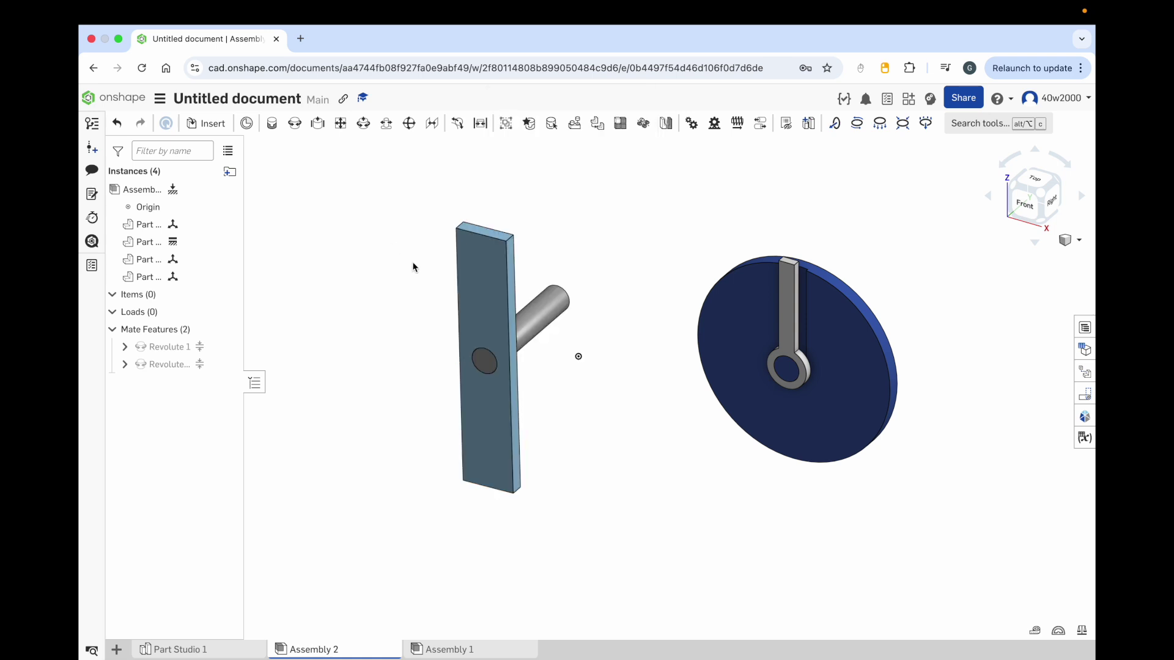
Step: Fix the disc (Part 3) in place and try to move the hand mated to it
right_click(860, 351)
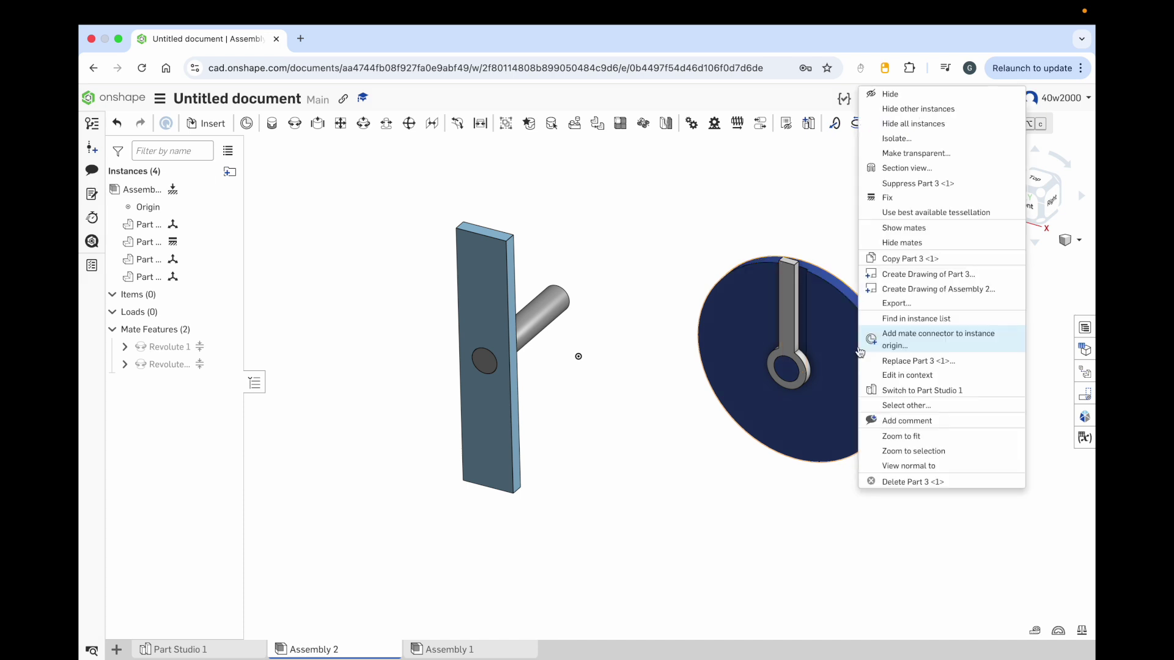
left_click(892, 198)
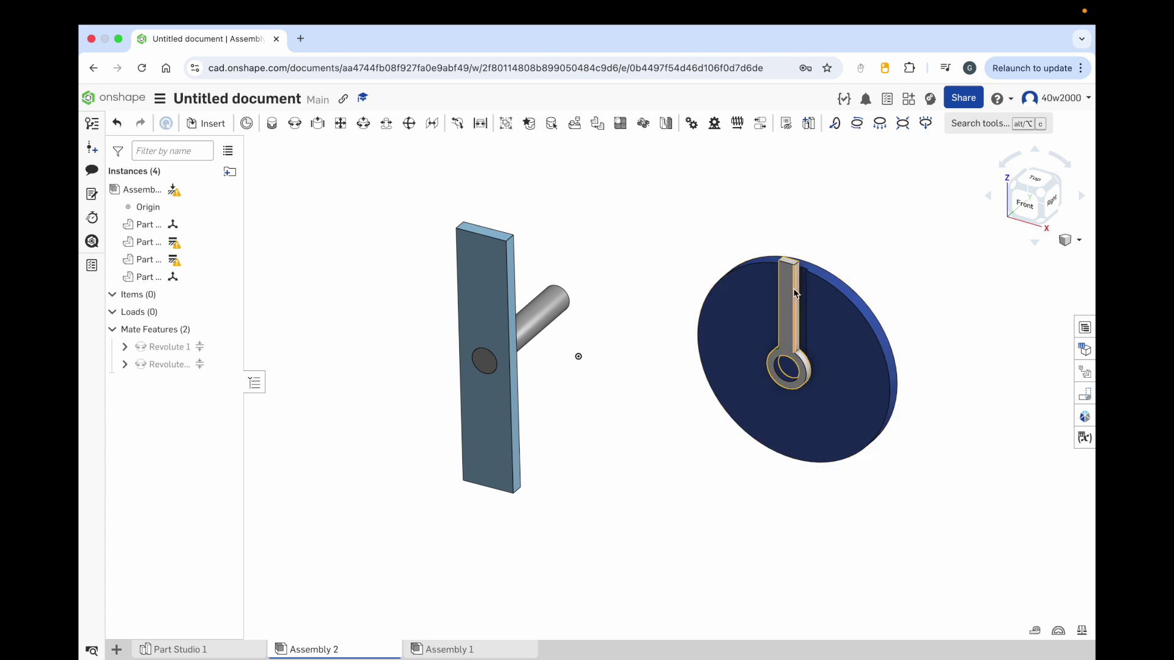
left_click_drag(789, 284, 786, 237)
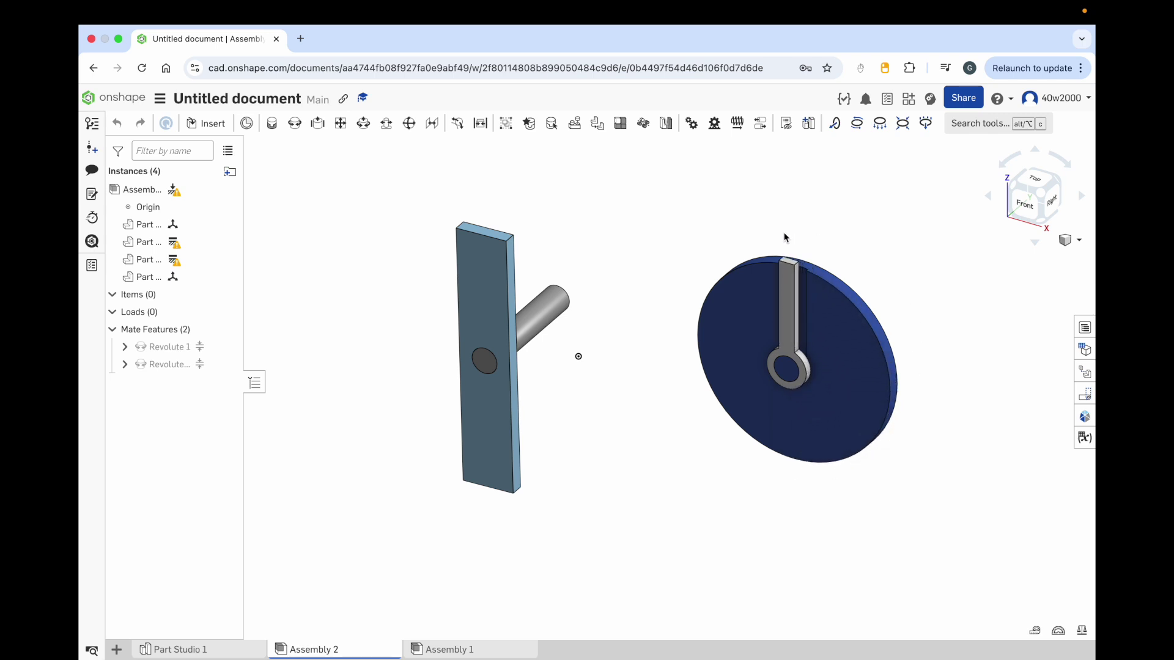